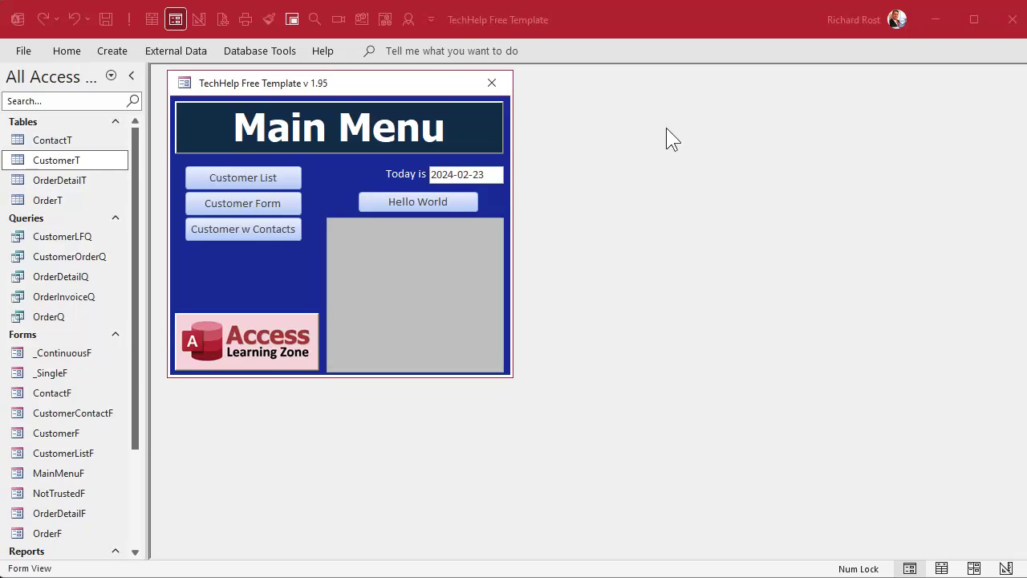
Open the CustomerT table in Design View.
{"action": "left_click", "coordinate": [56, 162]}
{"action": "right_click", "coordinate": [56, 163]}
{"action": "left_click", "coordinate": [107, 193]}
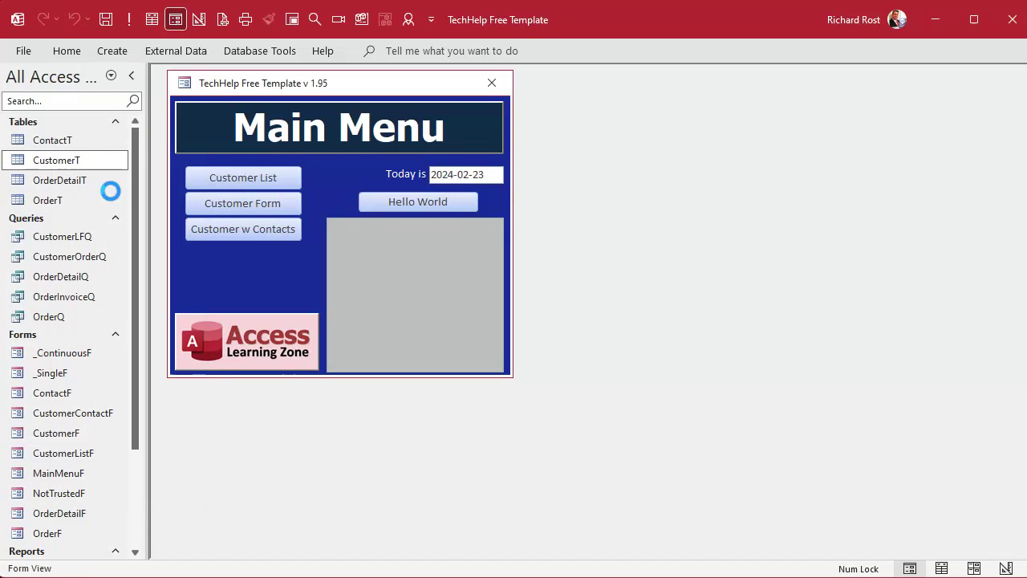
{"action": "scroll", "coordinate": [284, 216], "scroll_direction": "down", "scroll_amount": 1}
{"action": "scroll", "coordinate": [284, 217], "scroll_direction": "down", "scroll_amount": 2}
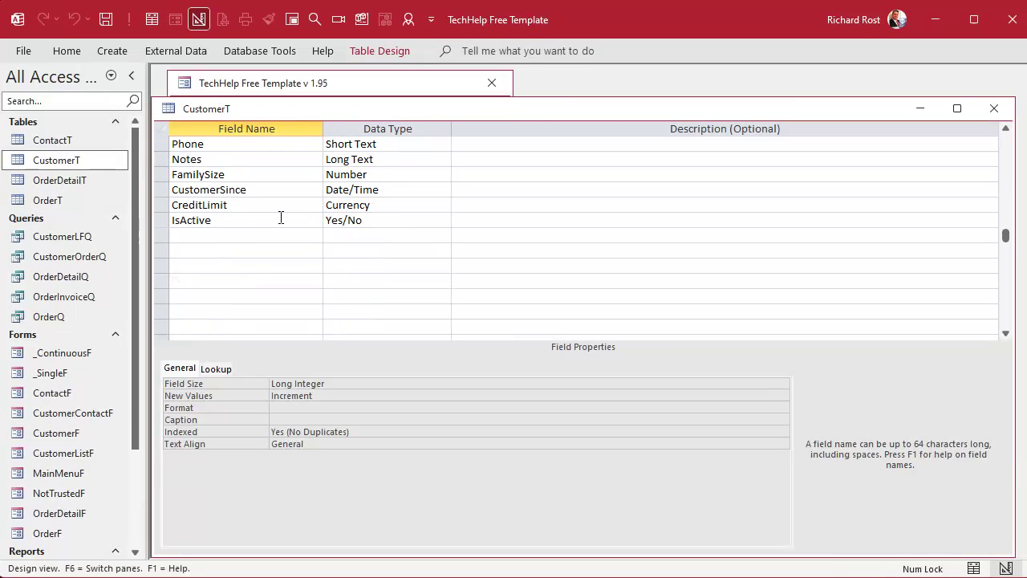
Add a Short Text field named Supervisor in the empty row below IsActive.
{"action": "left_click", "coordinate": [223, 234]}
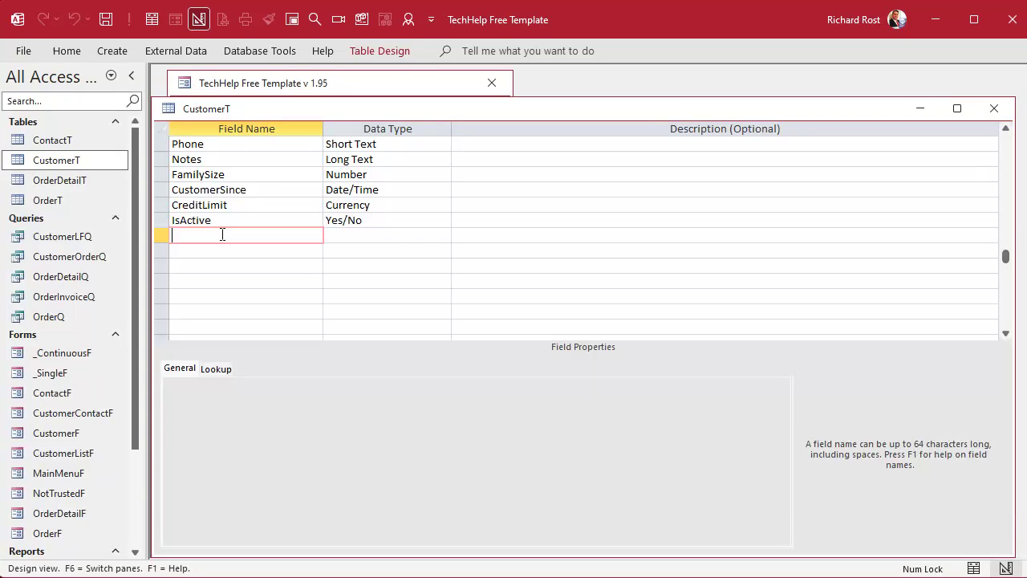
{"action": "type", "text": "Supervisor"}
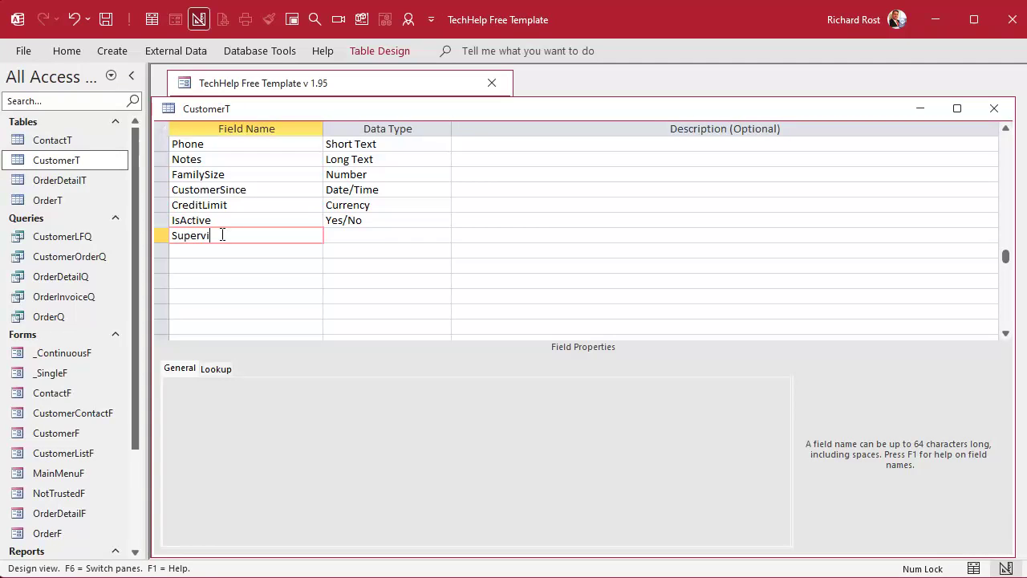
{"action": "key", "text": "Tab"}
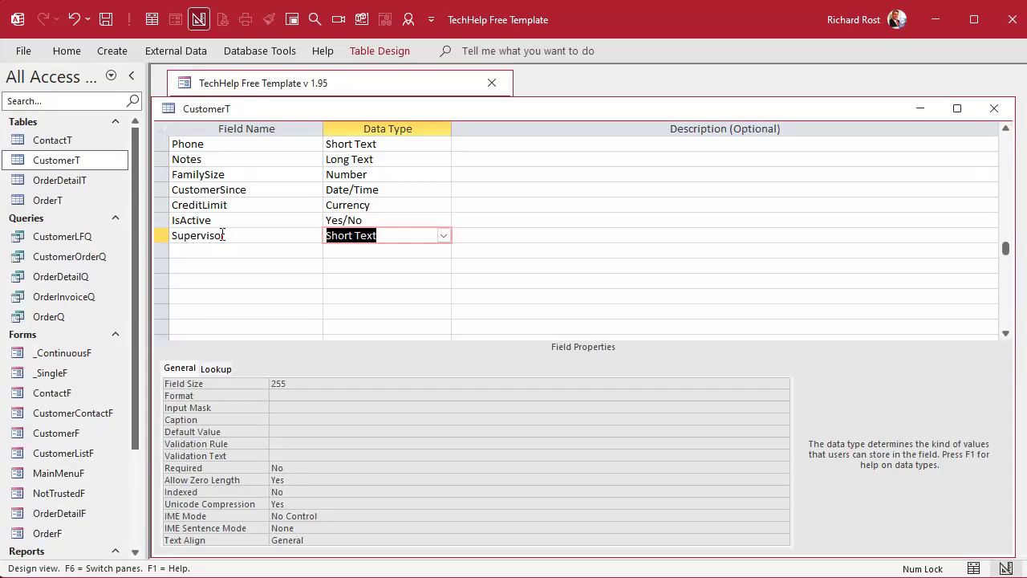
{"action": "left_click", "coordinate": [443, 235]}
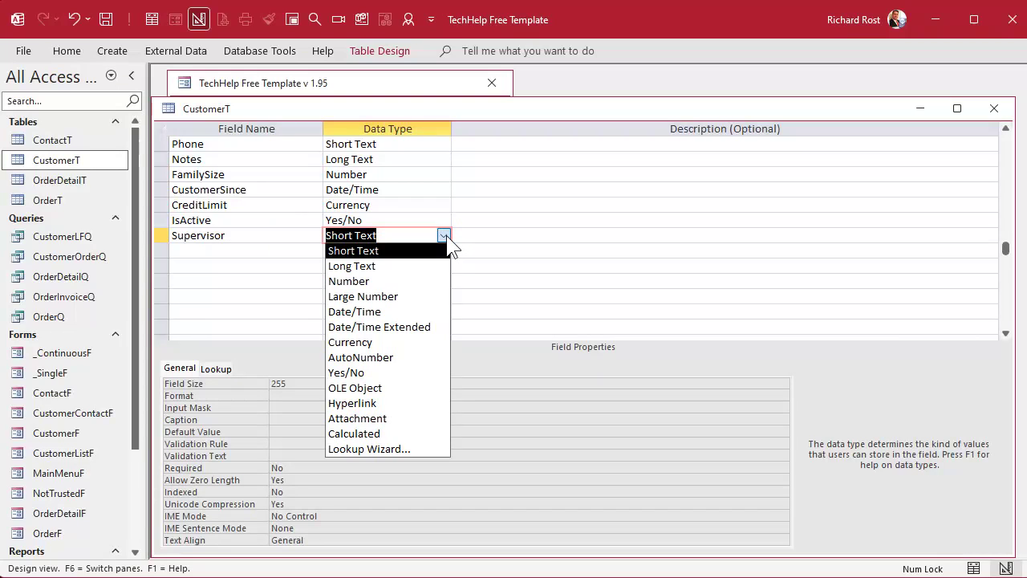
Start the Lookup Wizard for Supervisor with hand-typed values Jim, Pat and Bill.
{"action": "left_click", "coordinate": [401, 449]}
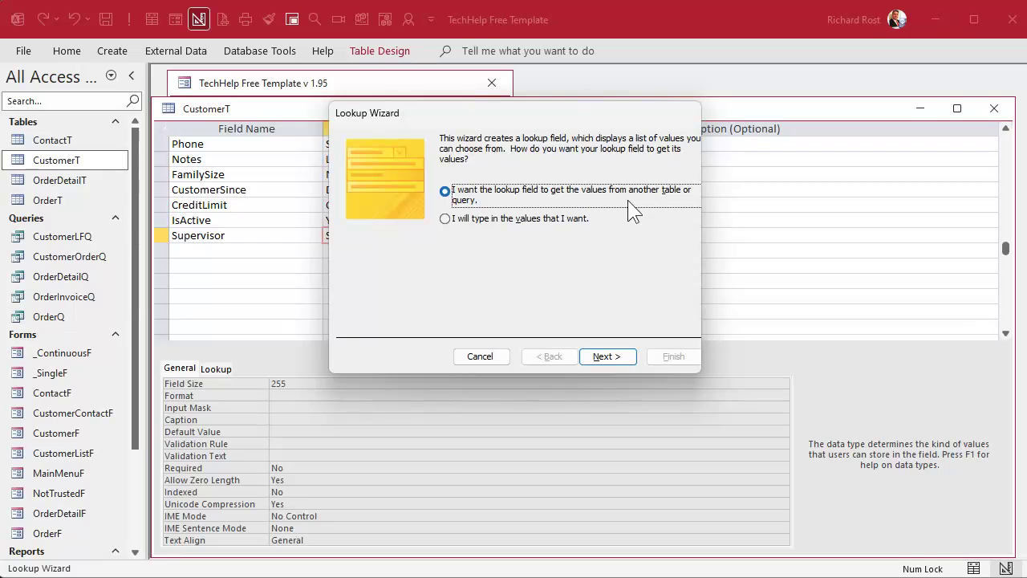
{"action": "left_click", "coordinate": [540, 217]}
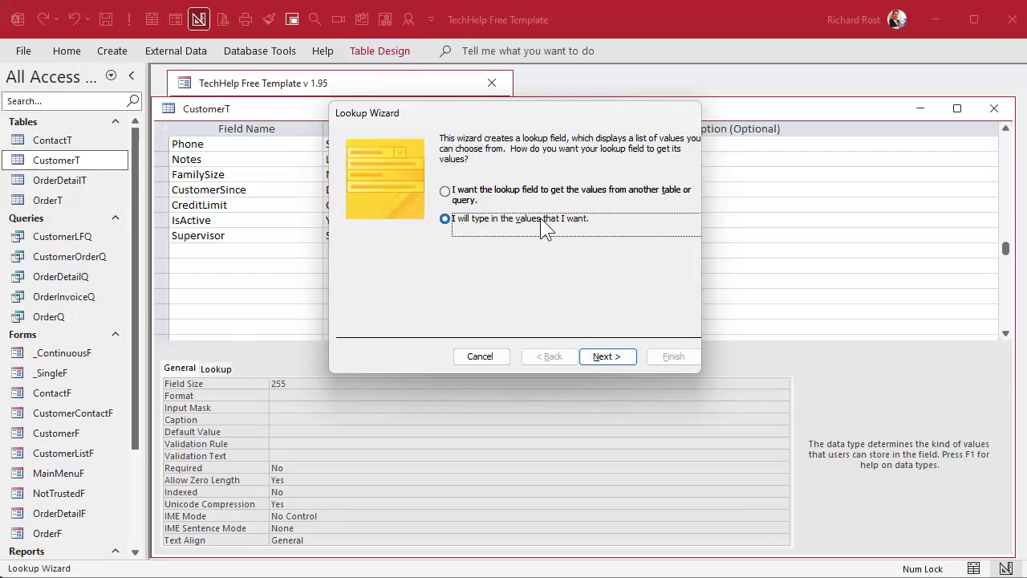
{"action": "left_click", "coordinate": [605, 356]}
{"action": "left_click", "coordinate": [394, 234]}
{"action": "type", "text": "Jim"}
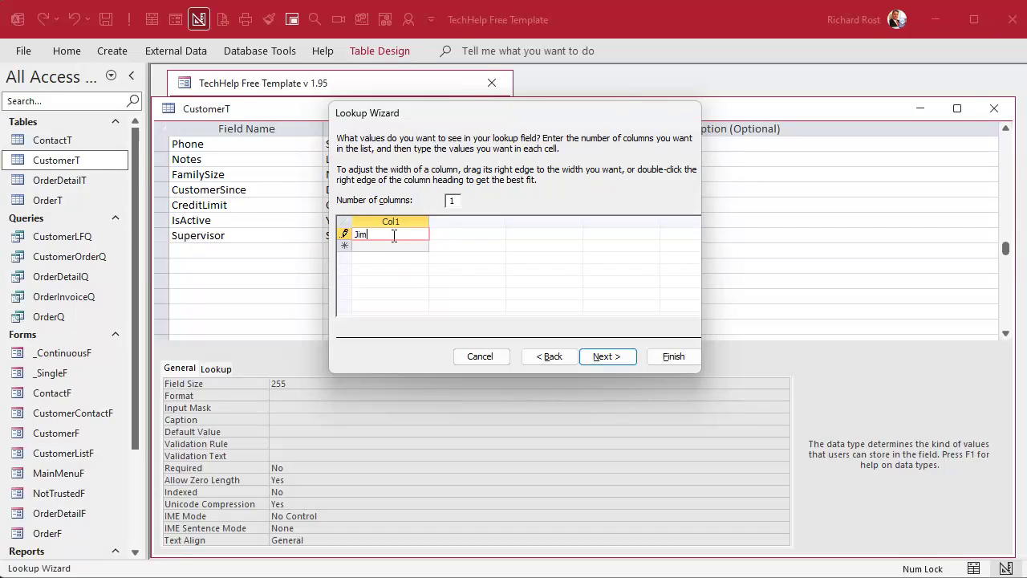
{"action": "key", "text": "Return"}
{"action": "type", "text": "Pat"}
{"action": "key", "text": "Return"}
{"action": "type", "text": "Bill"}
{"action": "key", "text": "Return"}
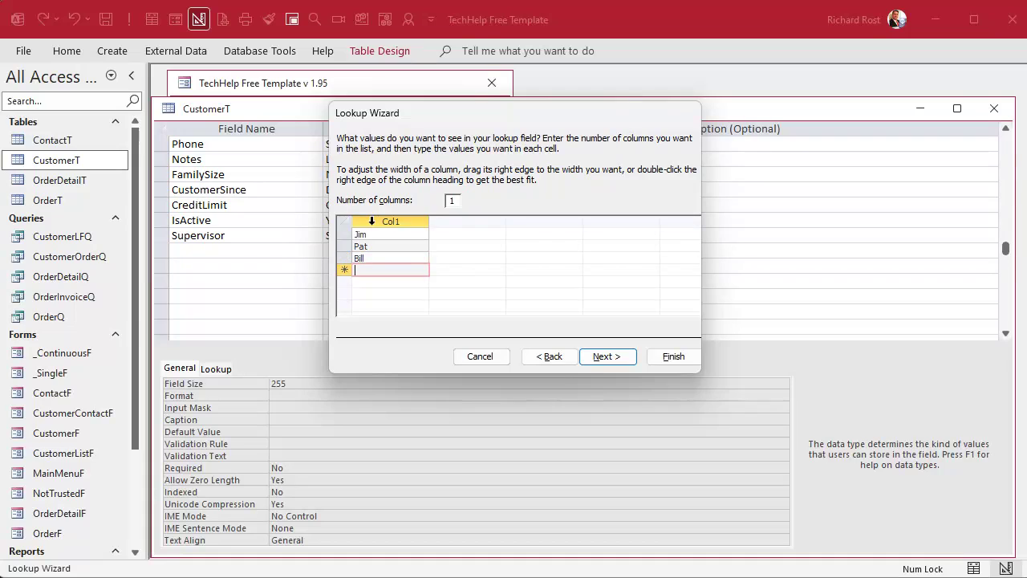
Finish the Lookup Wizard with Limit To List left unchecked.
{"action": "left_click", "coordinate": [608, 357]}
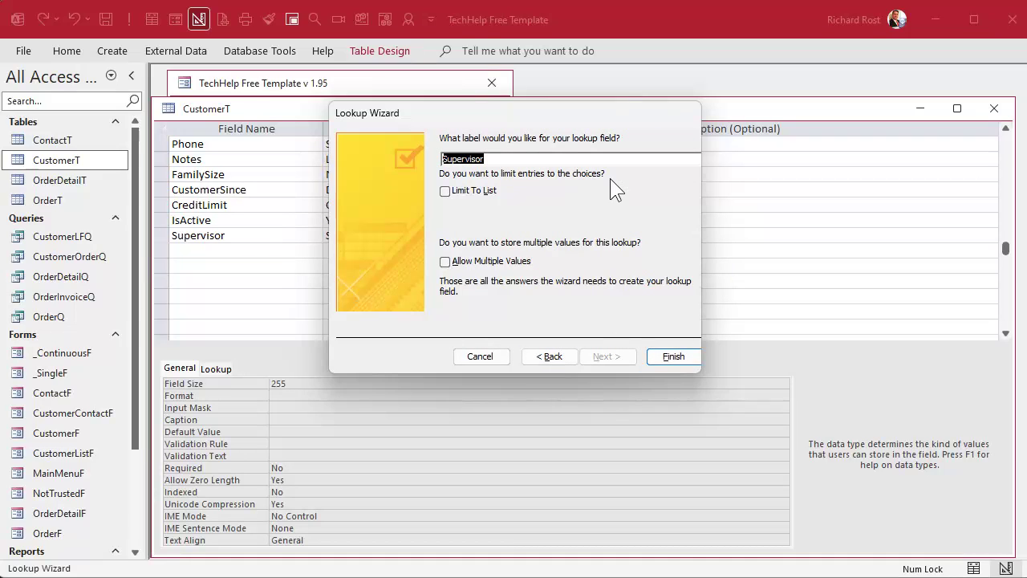
{"action": "left_click", "coordinate": [471, 197]}
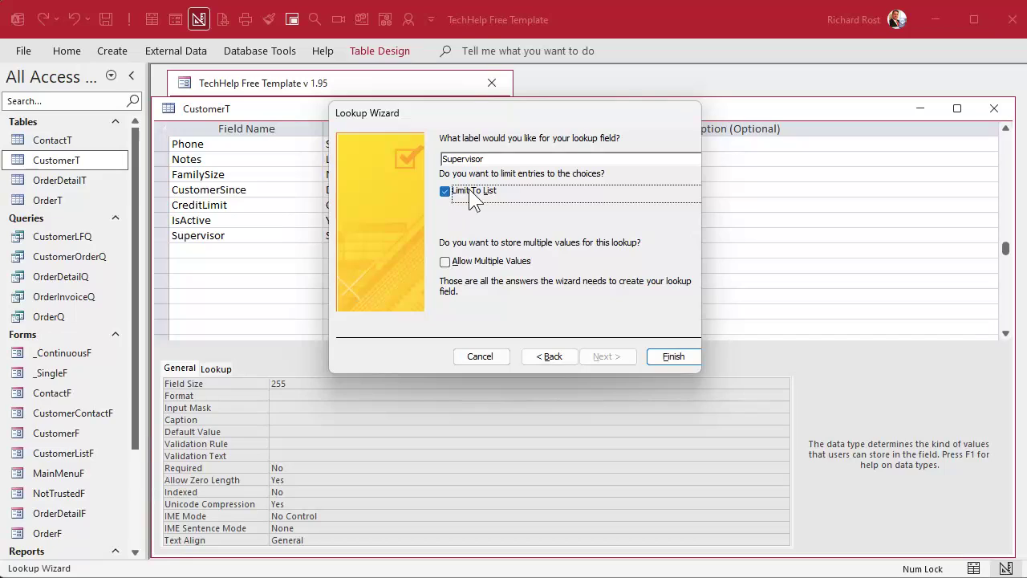
{"action": "left_click", "coordinate": [471, 198]}
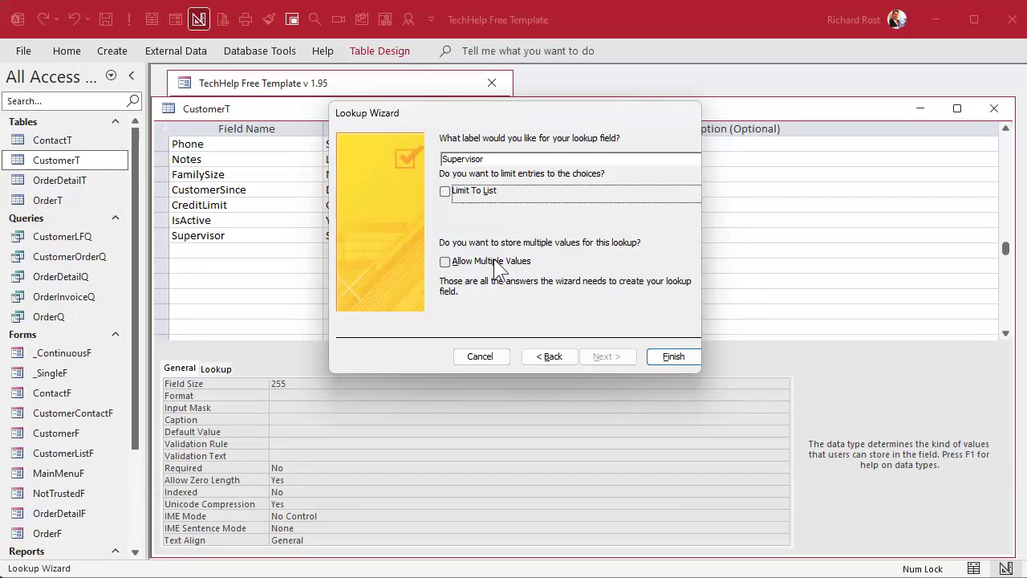
{"action": "left_click", "coordinate": [671, 356]}
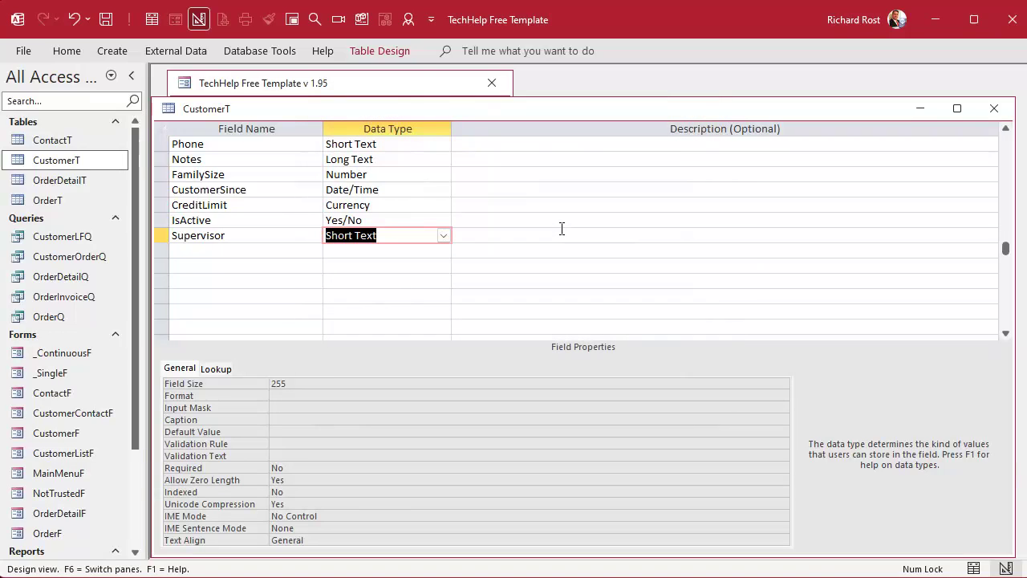
Check that Supervisor's Lookup Row Source lists Jim, Pat and Bill, then save the design.
{"action": "left_click", "coordinate": [262, 233]}
{"action": "left_click", "coordinate": [371, 238]}
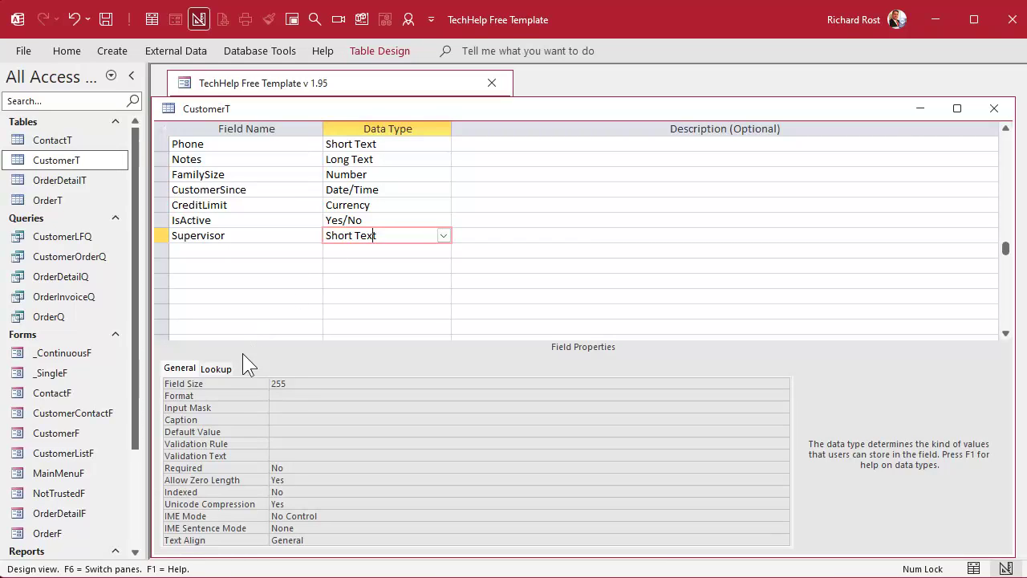
{"action": "left_click", "coordinate": [218, 369]}
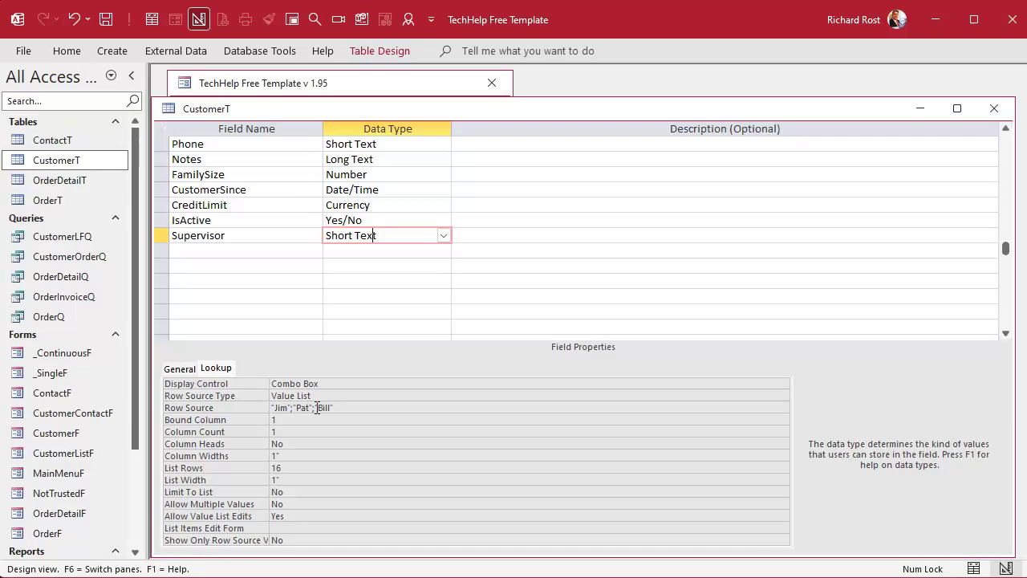
{"action": "left_click", "coordinate": [356, 408]}
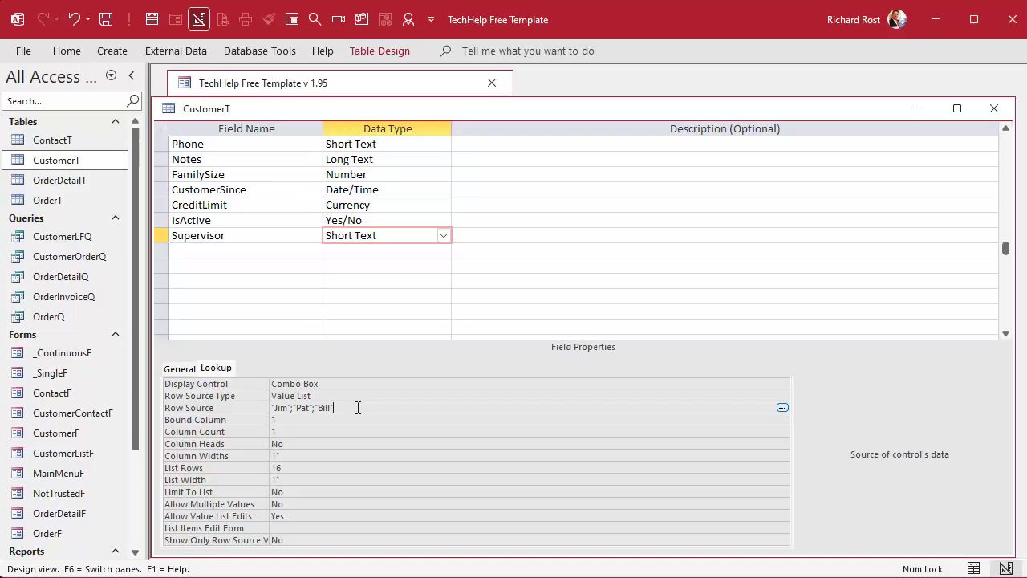
{"action": "double_click", "coordinate": [358, 407]}
{"action": "key", "text": "ctrl+s"}
In the CustomerT datasheet, set Supervisor to Pat for records 1 and 2.
{"action": "left_click", "coordinate": [155, 19]}
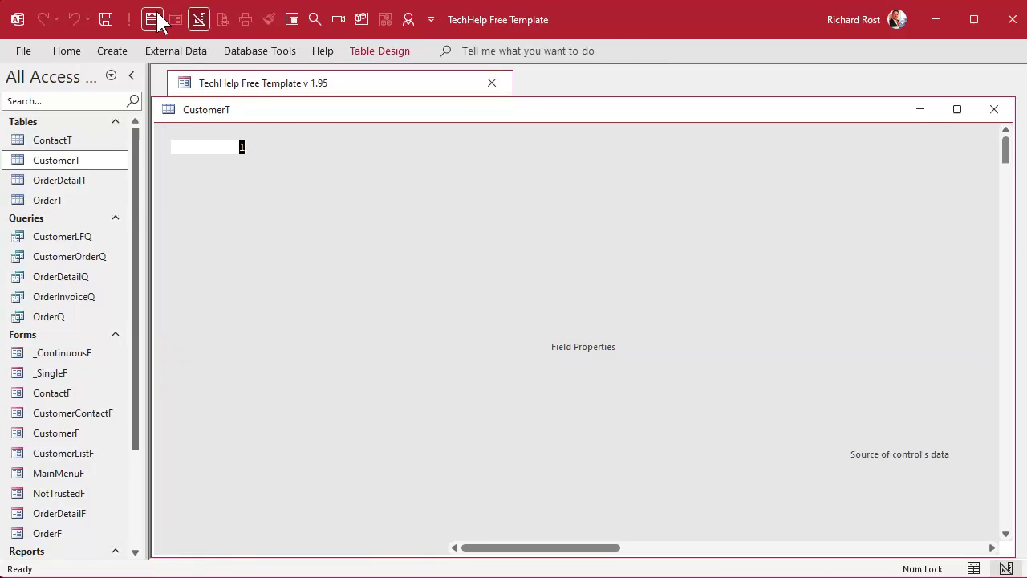
{"action": "left_click_drag", "start_coordinate": [508, 549], "coordinate": [740, 551]}
{"action": "left_click", "coordinate": [647, 147]}
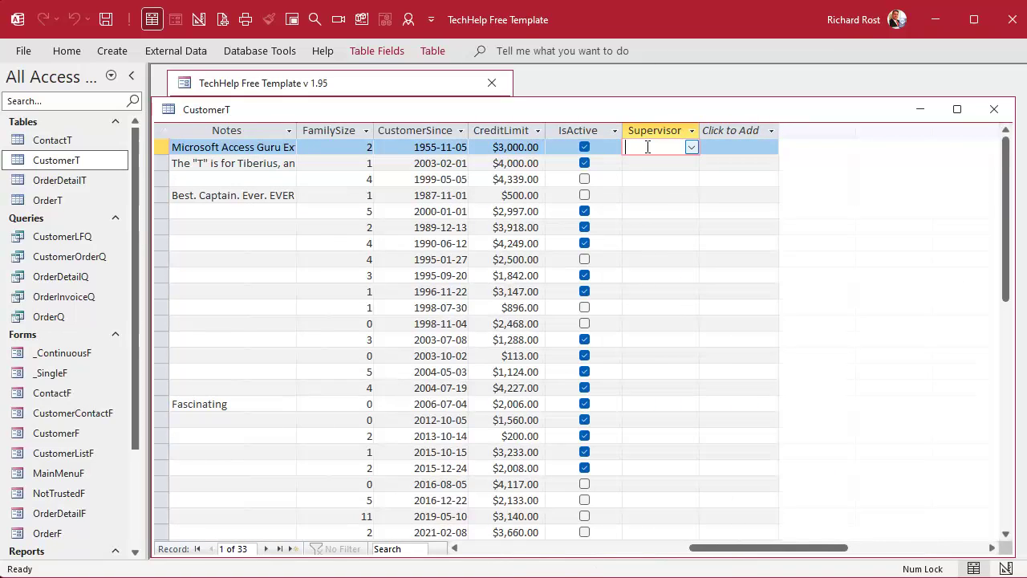
{"action": "left_click", "coordinate": [691, 147]}
{"action": "left_click", "coordinate": [667, 175]}
{"action": "left_click", "coordinate": [644, 164]}
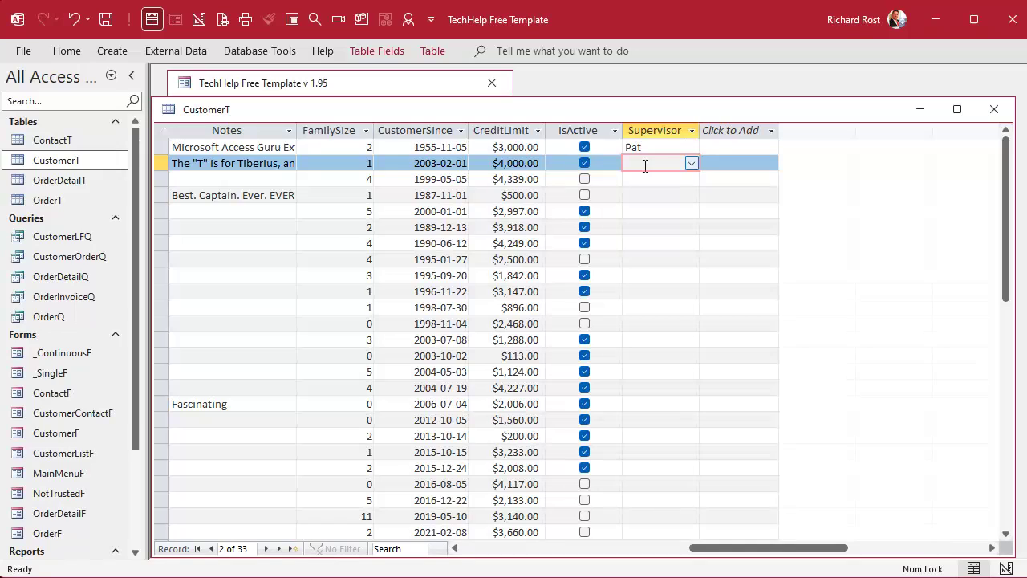
{"action": "left_click", "coordinate": [691, 163]}
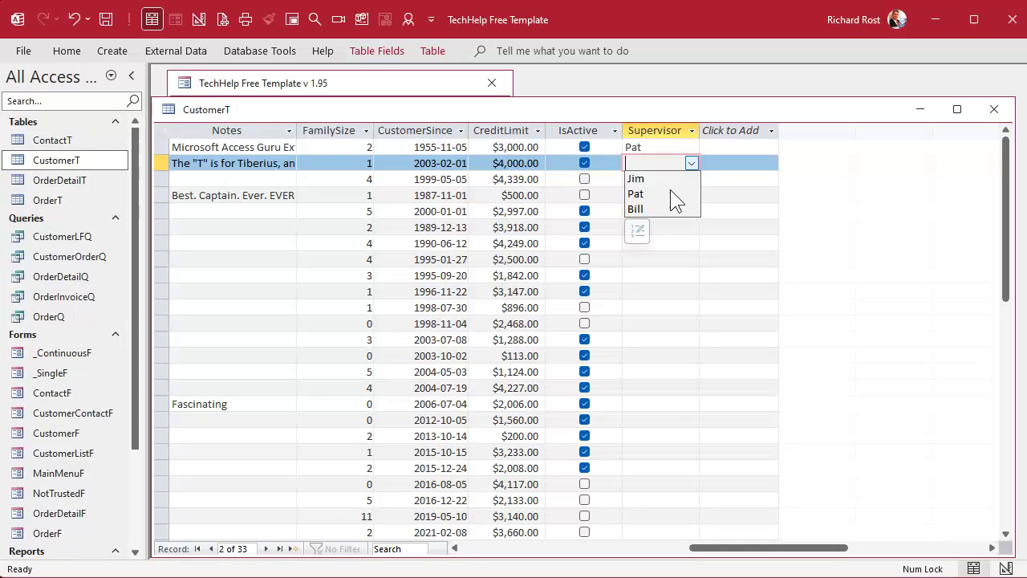
{"action": "left_click", "coordinate": [670, 194]}
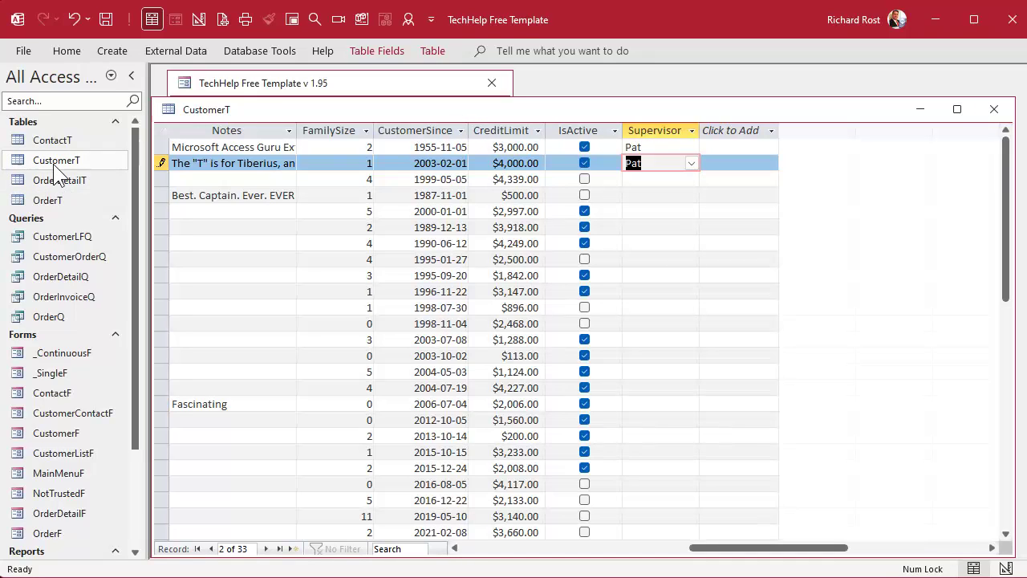
Open and close the ContactT table, then select CustomerT in the object list.
{"action": "double_click", "coordinate": [52, 141]}
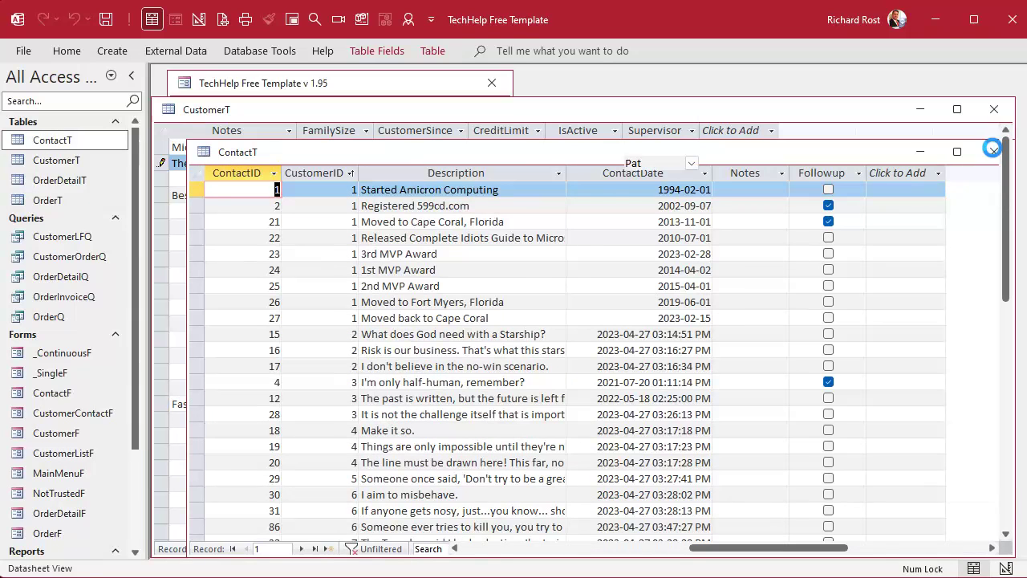
{"action": "left_click", "coordinate": [993, 152]}
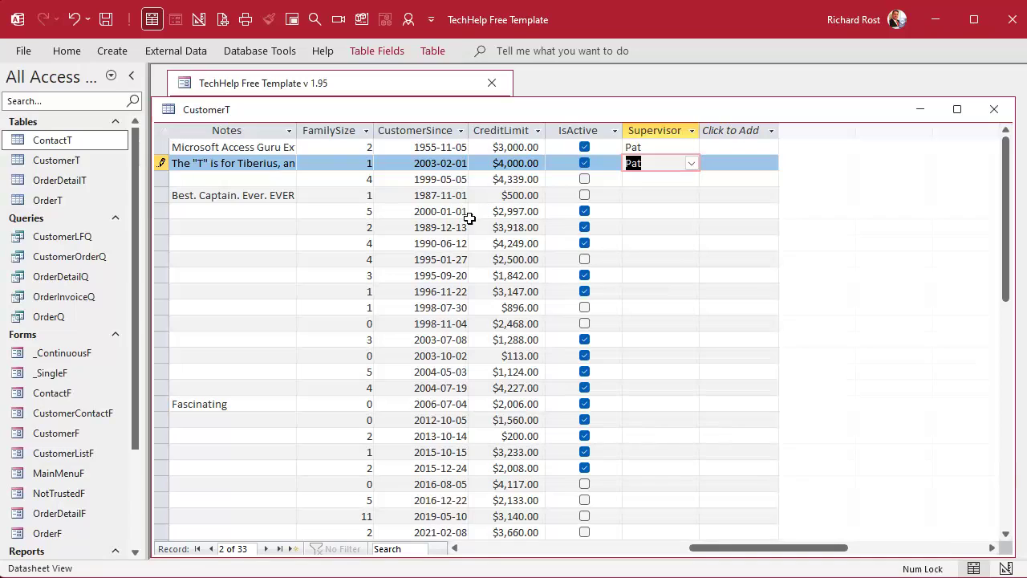
{"action": "left_click", "coordinate": [68, 161]}
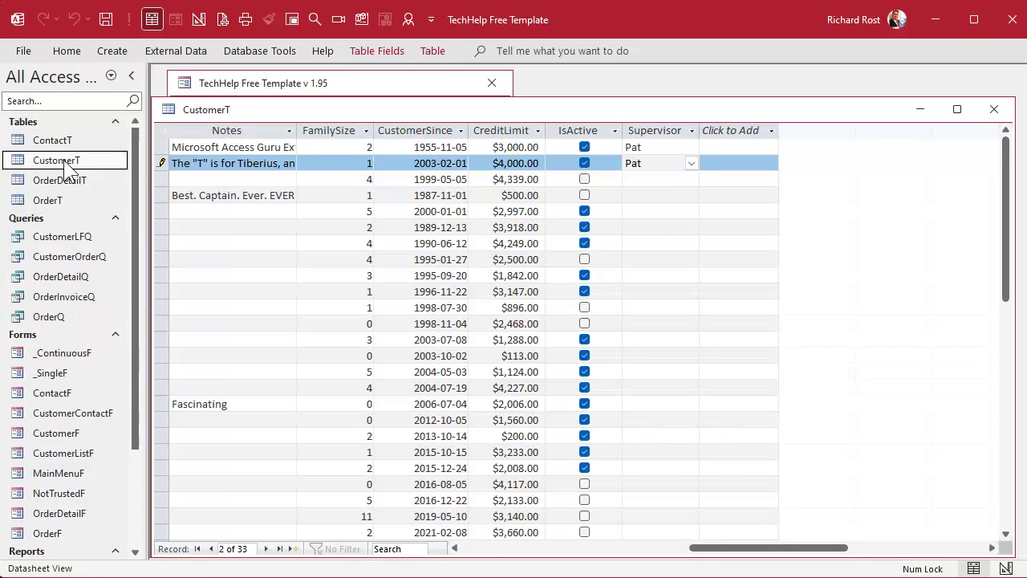
{"action": "left_click", "coordinate": [53, 202]}
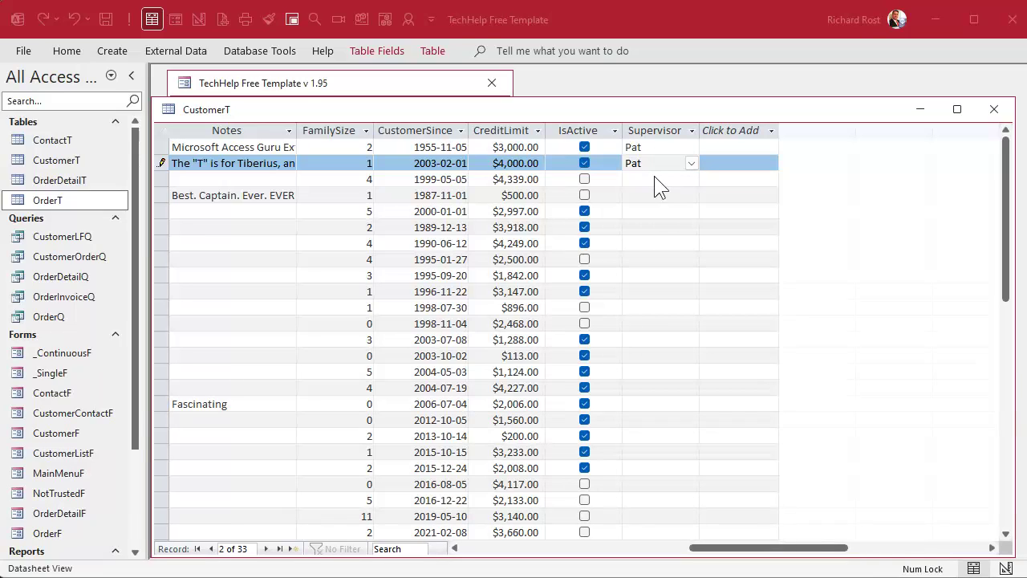
{"action": "left_click", "coordinate": [529, 548]}
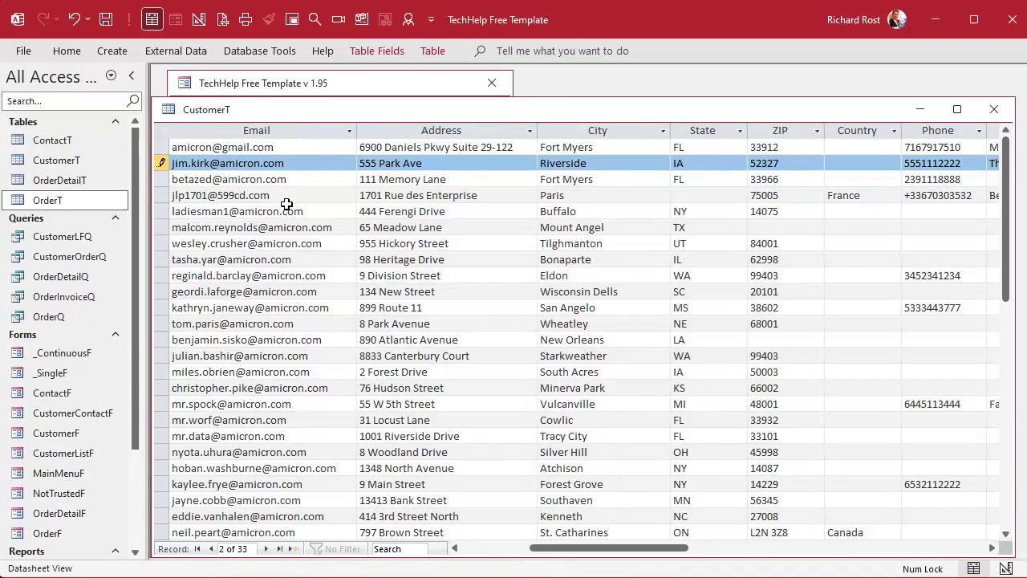
{"action": "left_click", "coordinate": [491, 548]}
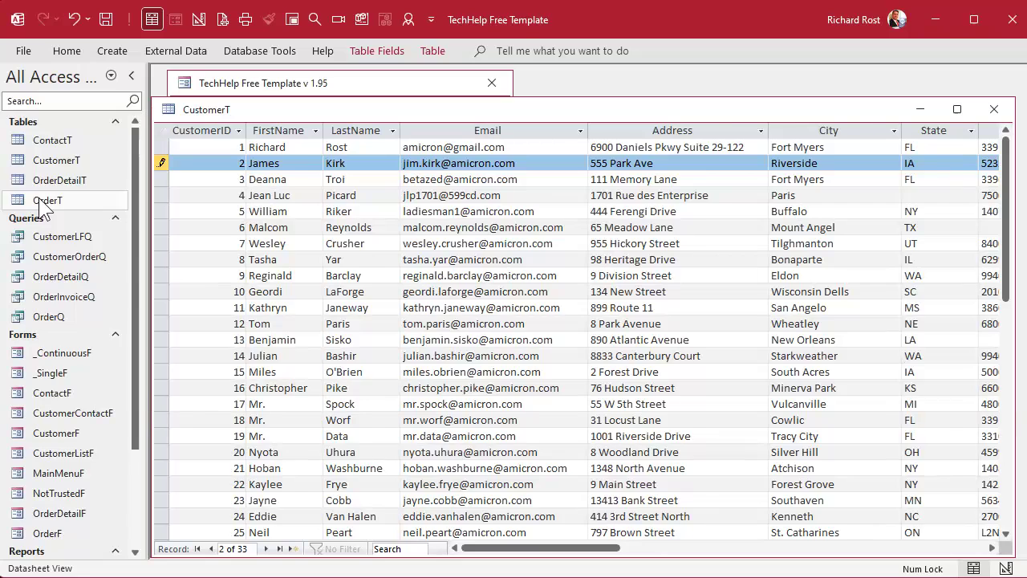
{"action": "key", "text": "End"}
Select the Supervisor column, then close the CustomerT datasheet.
{"action": "left_click", "coordinate": [906, 131]}
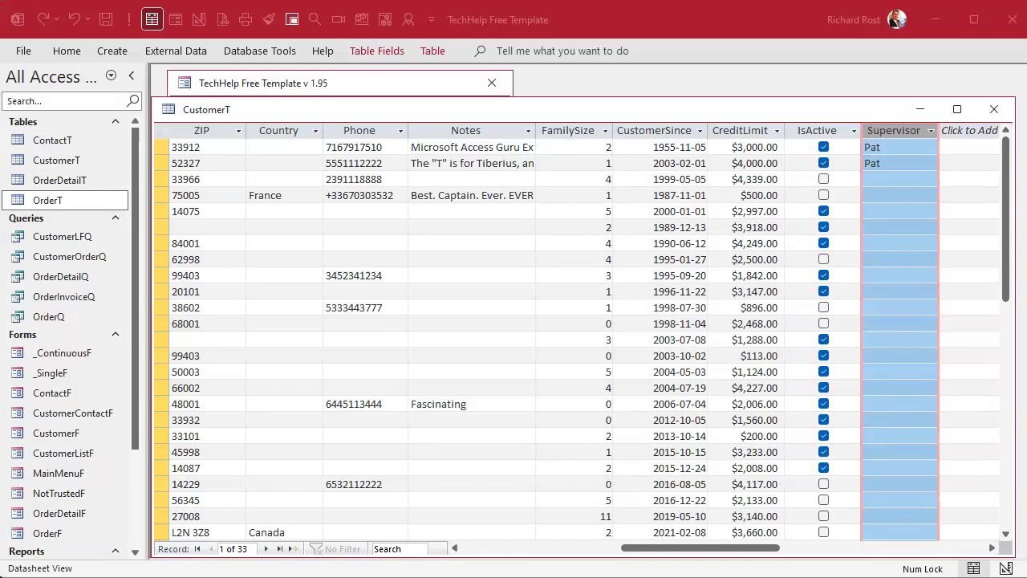
{"action": "left_click", "coordinate": [601, 115]}
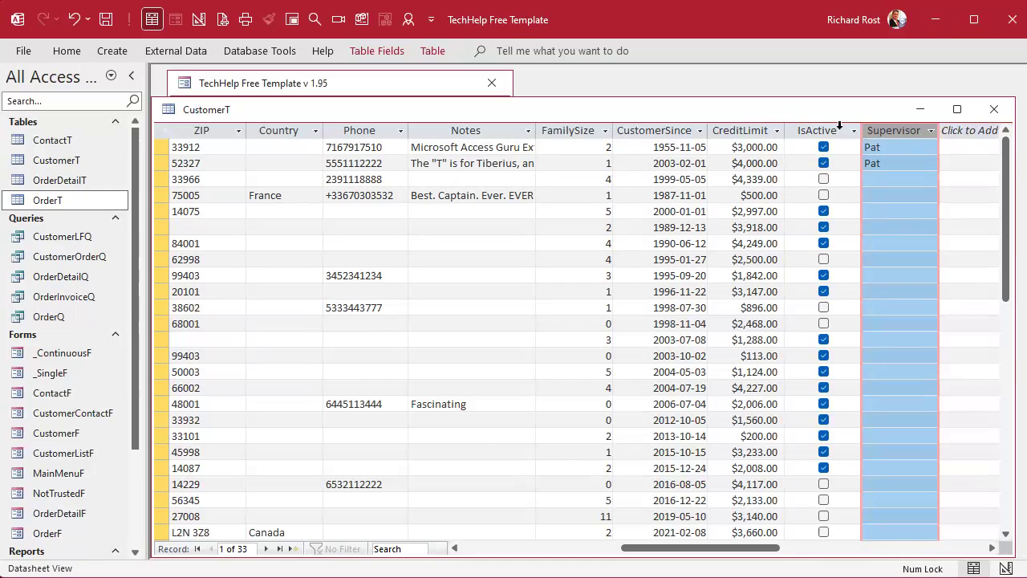
{"action": "left_click", "coordinate": [993, 109]}
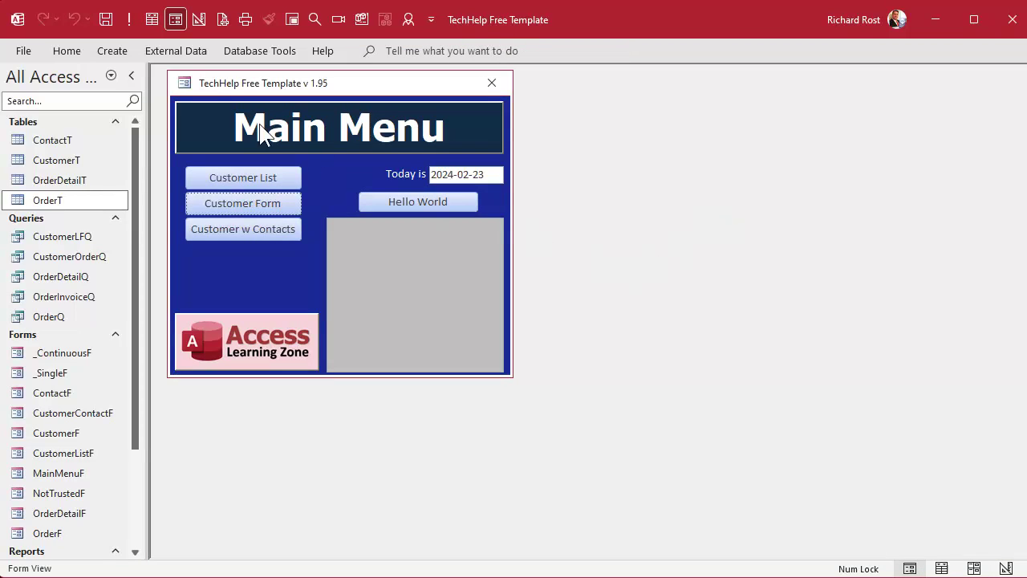
Design a new table with an AutoNumber SupervisorID and a Short Text SupervisorName.
{"action": "left_click", "coordinate": [103, 49]}
{"action": "left_click", "coordinate": [134, 100]}
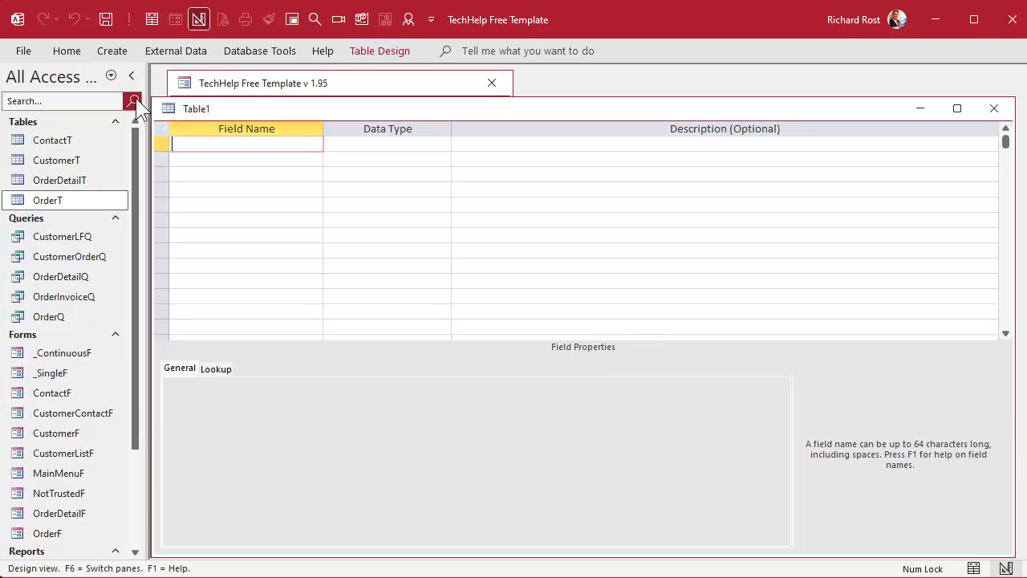
{"action": "type", "text": "SupervisorID"}
{"action": "key", "text": "Tab"}
{"action": "type", "text": "a"}
{"action": "key", "text": "Tab"}
{"action": "key", "text": "Tab"}
{"action": "type", "text": "Supervisor"}
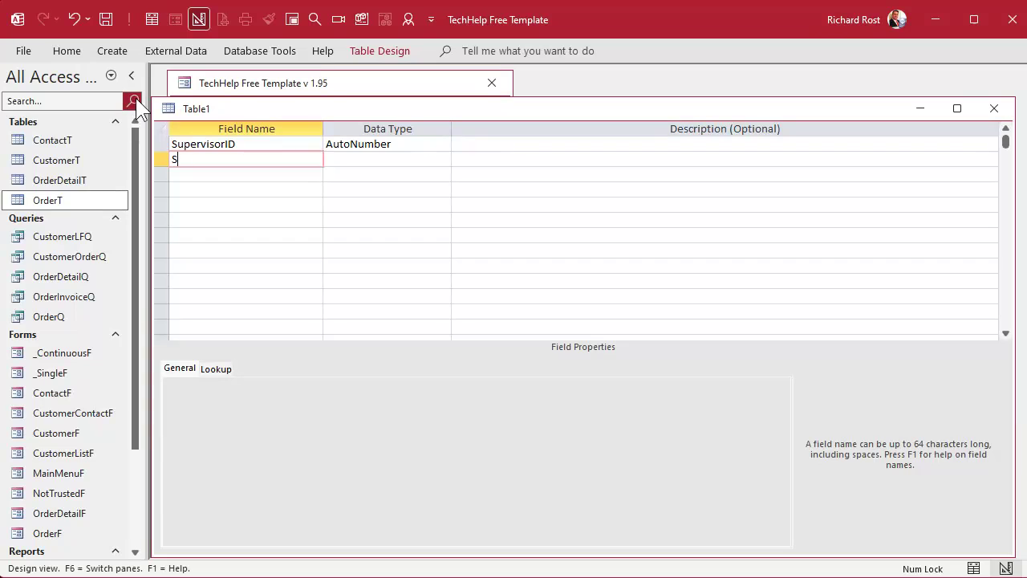
{"action": "type", "text": "Name"}
{"action": "key", "text": "Tab"}
{"action": "key", "text": "Tab"}
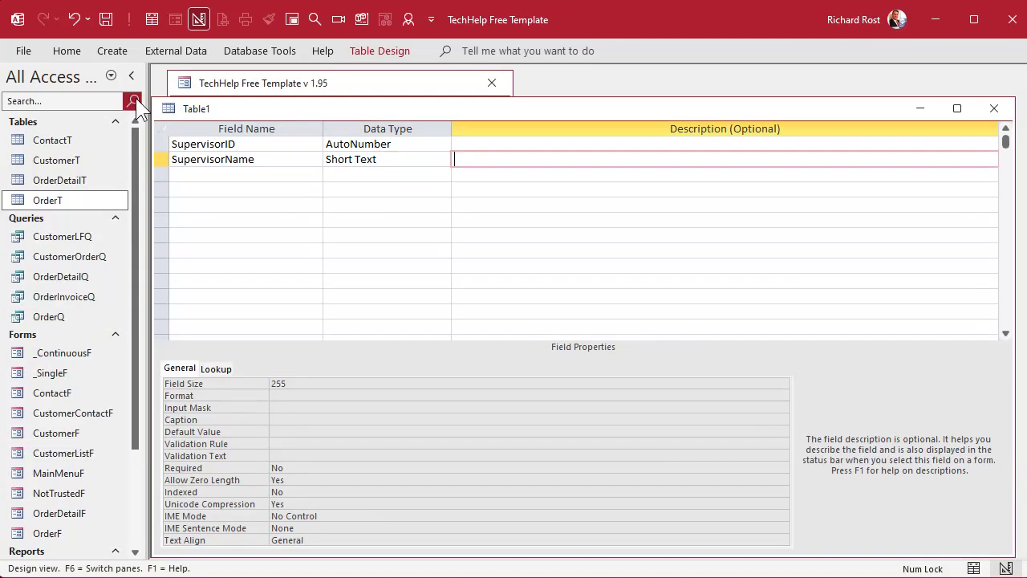
{"action": "key", "text": "Tab"}
Save the table as SupervisorT with a primary key, view it and close it.
{"action": "key", "text": "ctrl+s"}
{"action": "type", "text": "S"}
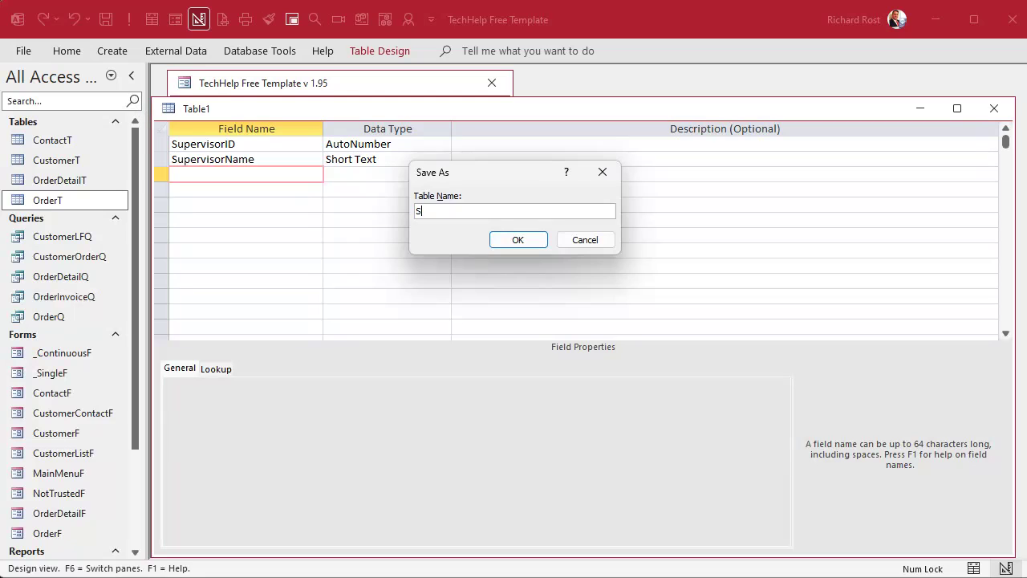
{"action": "type", "text": "upervisorT"}
{"action": "key", "text": "Return"}
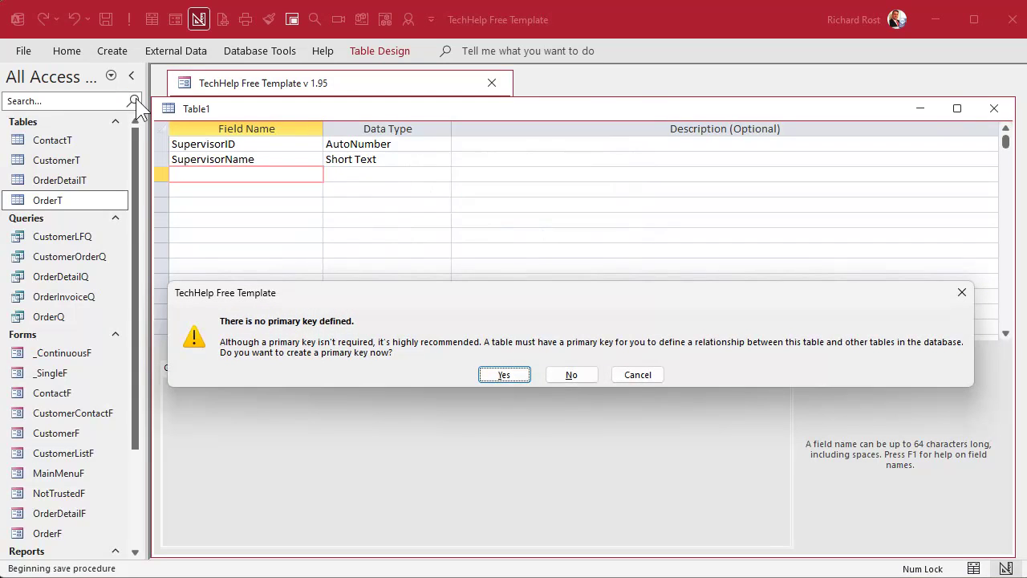
{"action": "left_click", "coordinate": [504, 374]}
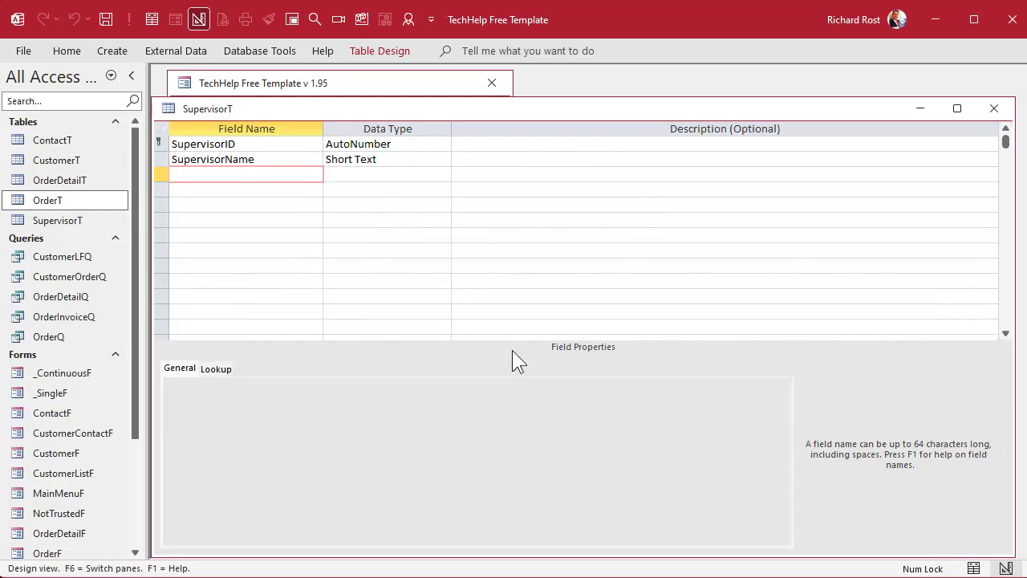
{"action": "left_click", "coordinate": [153, 20]}
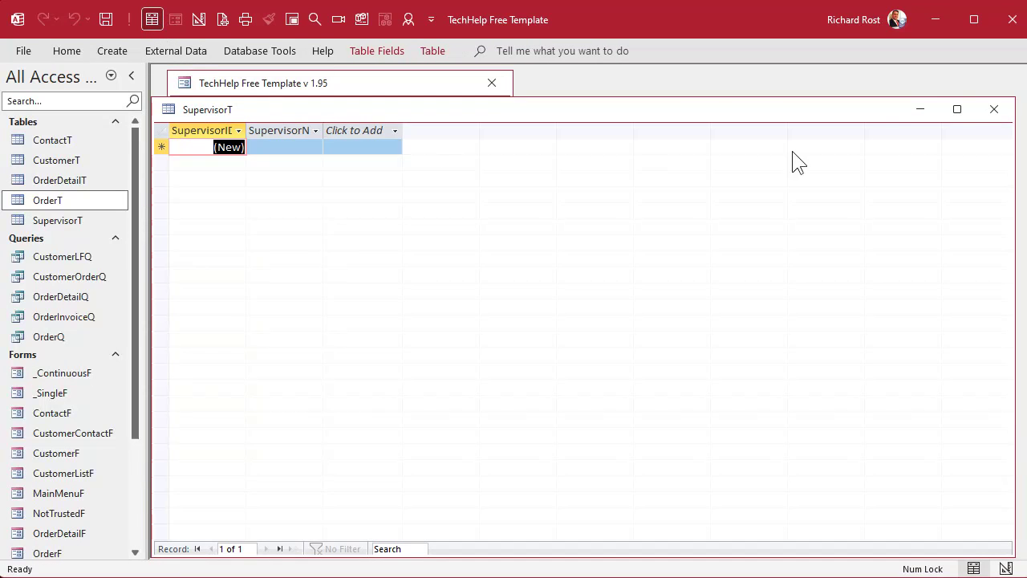
{"action": "left_click", "coordinate": [993, 110]}
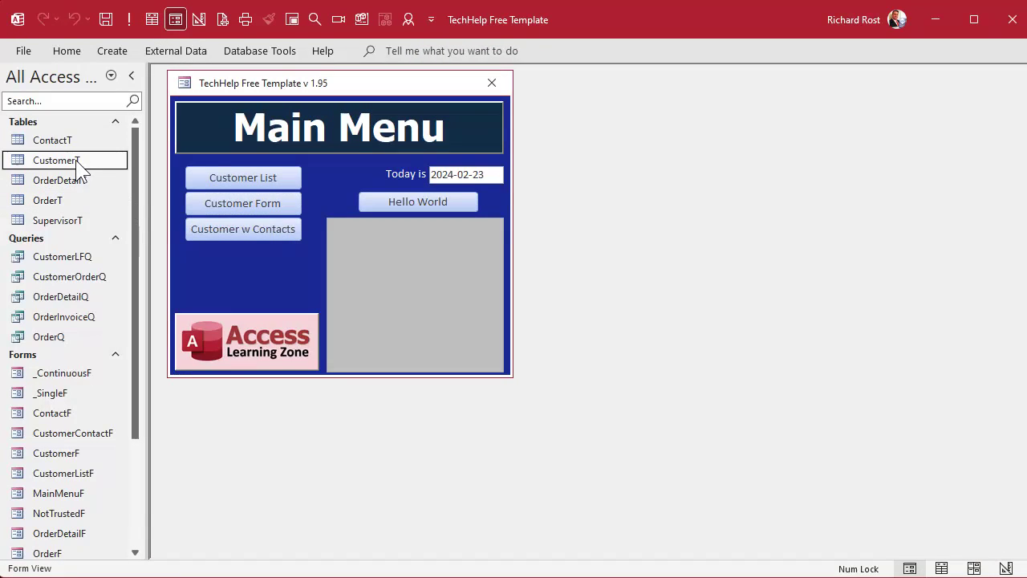
{"action": "right_click", "coordinate": [80, 163]}
Open CustomerT in Design View and show the Supervisor field's Lookup properties.
{"action": "left_click", "coordinate": [129, 195]}
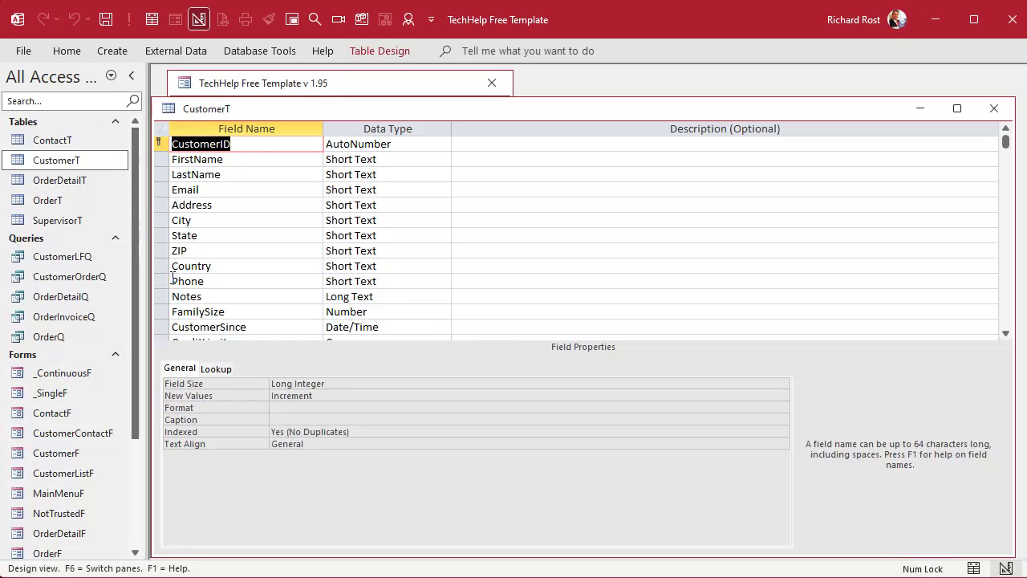
{"action": "left_click", "coordinate": [219, 369]}
{"action": "scroll", "coordinate": [245, 257], "scroll_direction": "down", "scroll_amount": 4}
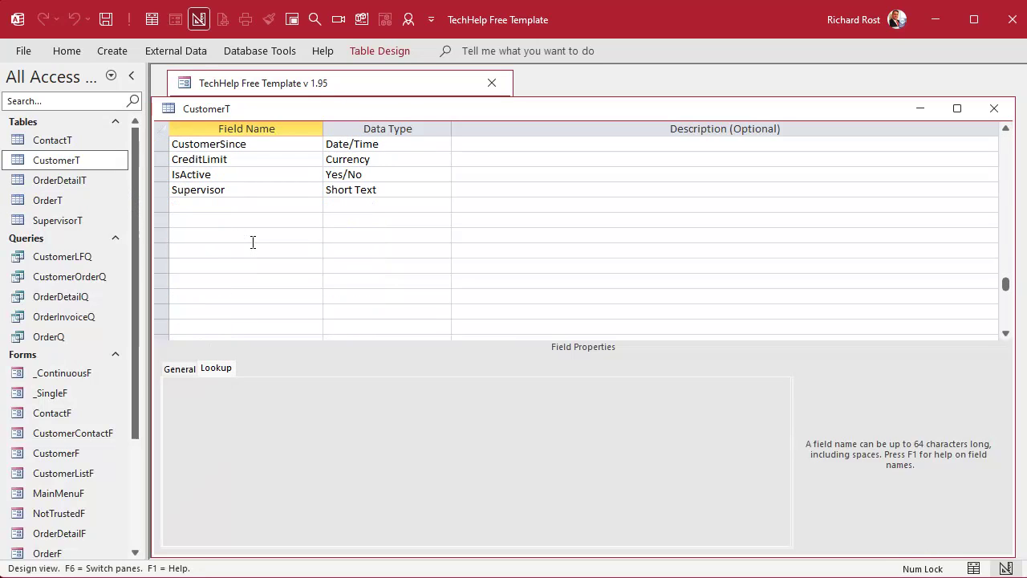
{"action": "left_click", "coordinate": [255, 190]}
Select and copy Jim, Pat and Bill from the Row Source list editor, then close the design.
{"action": "left_click", "coordinate": [341, 407]}
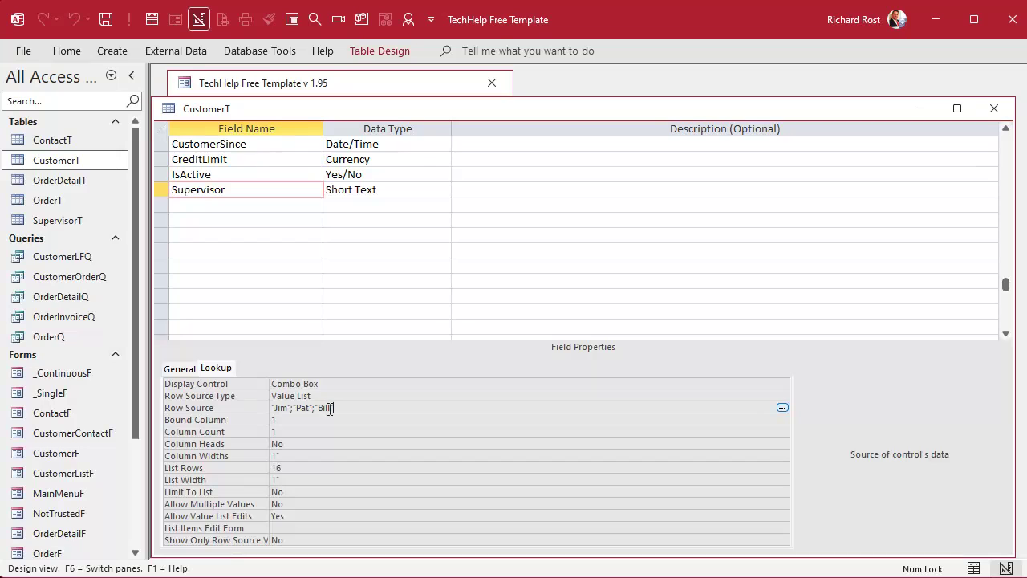
{"action": "left_click", "coordinate": [343, 407]}
{"action": "key", "text": "shift+F2"}
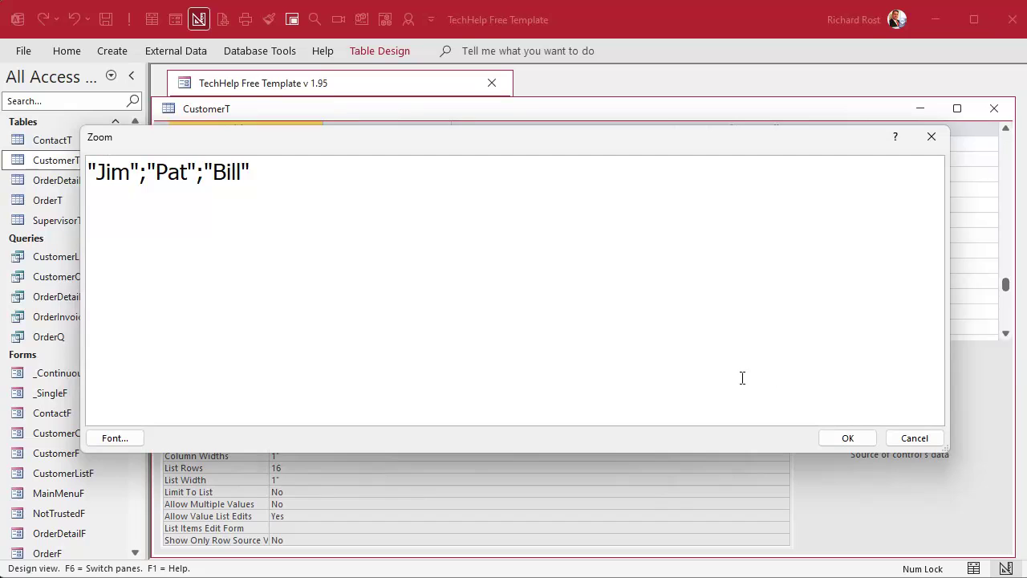
{"action": "left_click", "coordinate": [914, 437]}
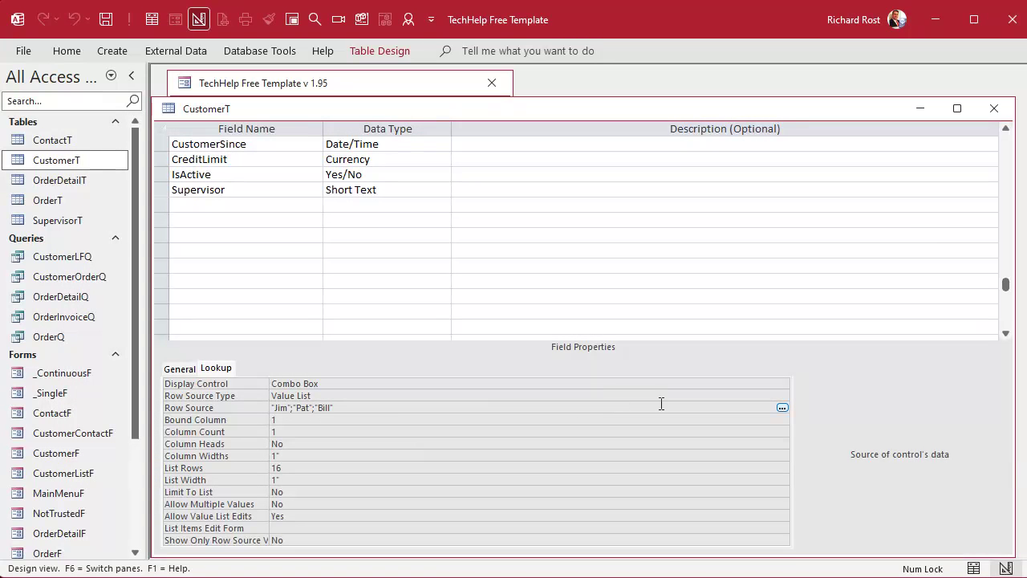
{"action": "left_click", "coordinate": [782, 408]}
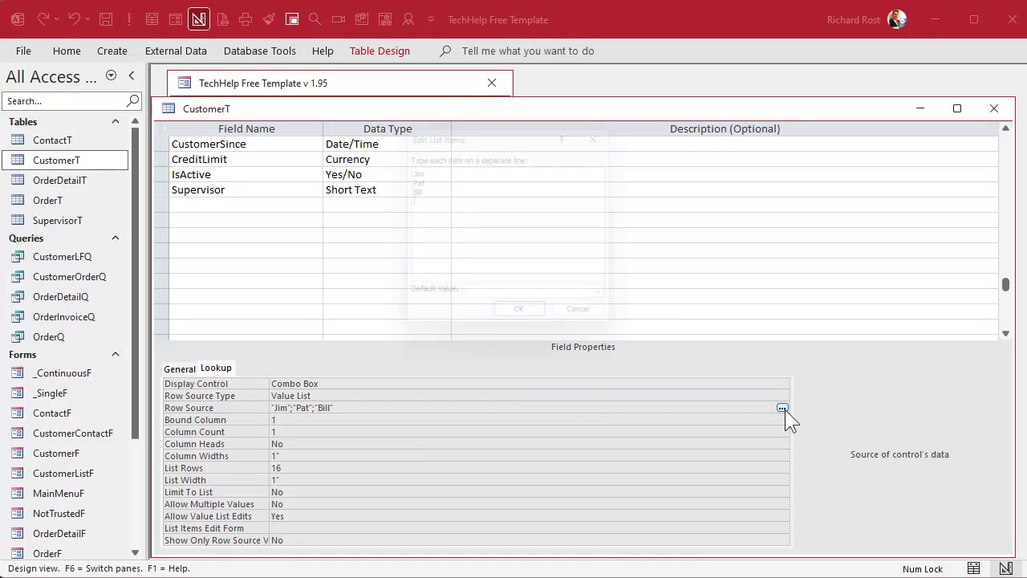
{"action": "left_click_drag", "start_coordinate": [415, 198], "coordinate": [382, 160]}
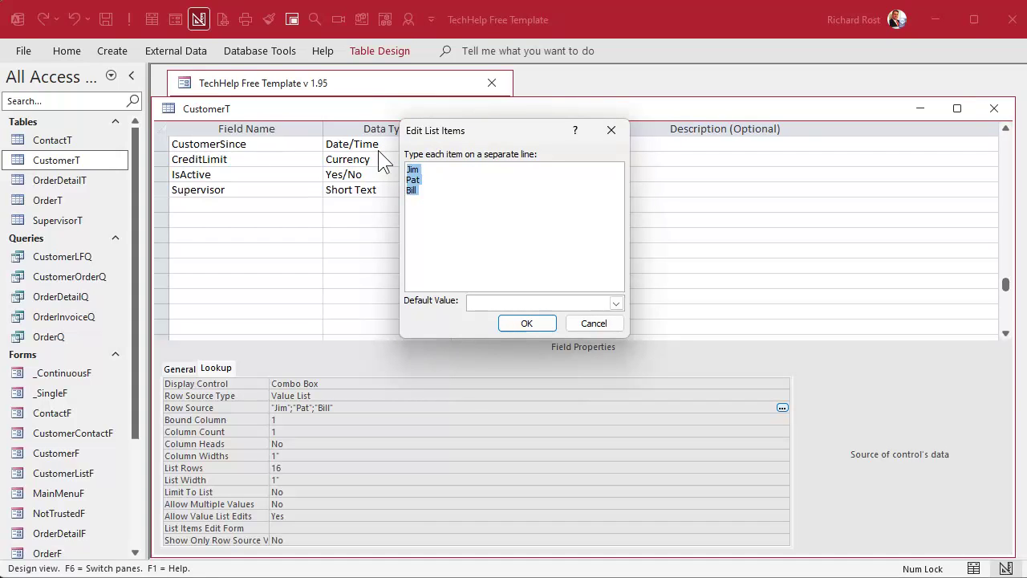
{"action": "left_click", "coordinate": [593, 323]}
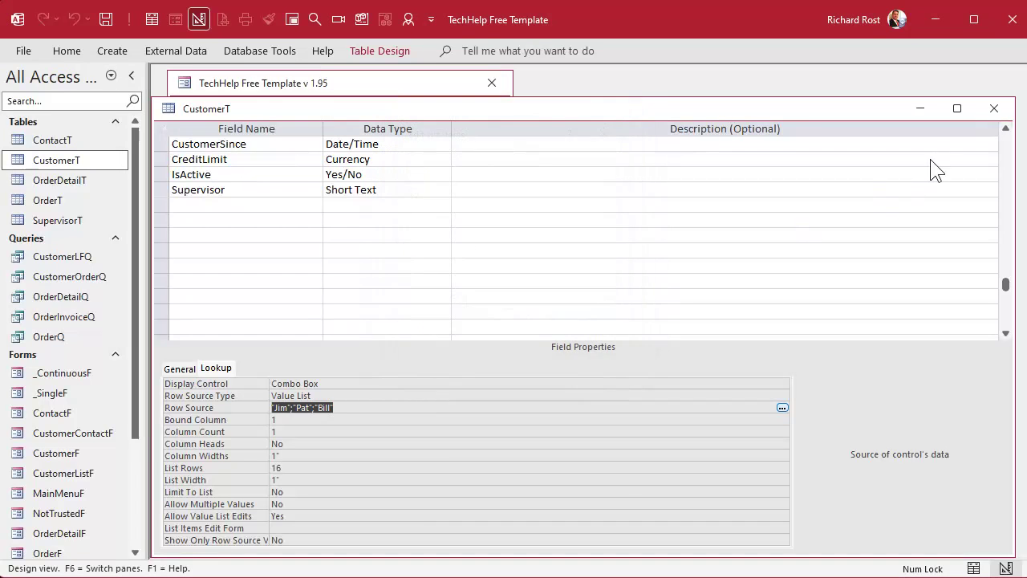
{"action": "left_click", "coordinate": [994, 109]}
Save the CustomerT design, then paste Jim, Pat and Bill into SupervisorT's SupervisorName column.
{"action": "left_click", "coordinate": [506, 363]}
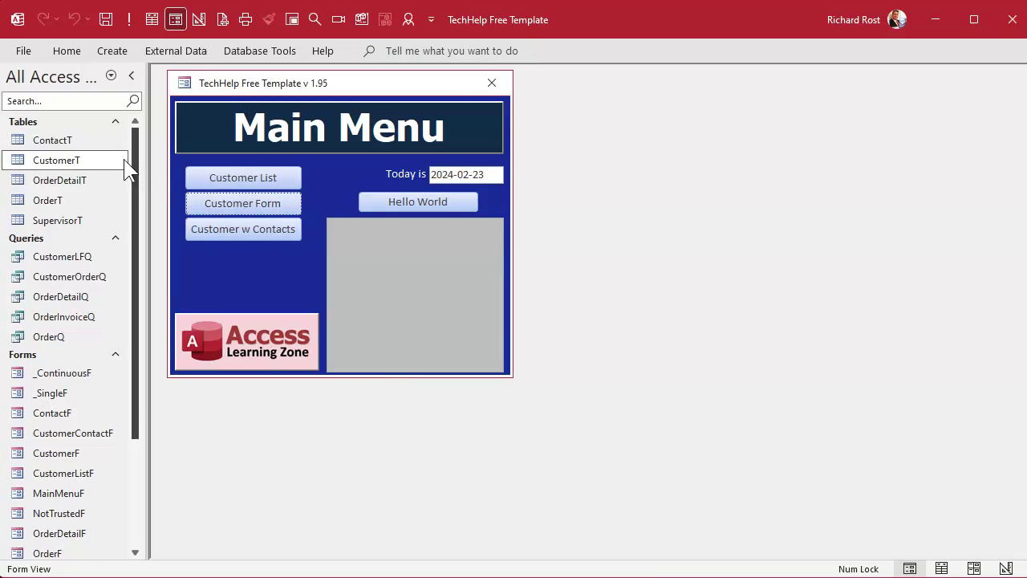
{"action": "double_click", "coordinate": [61, 221]}
{"action": "left_click", "coordinate": [274, 128]}
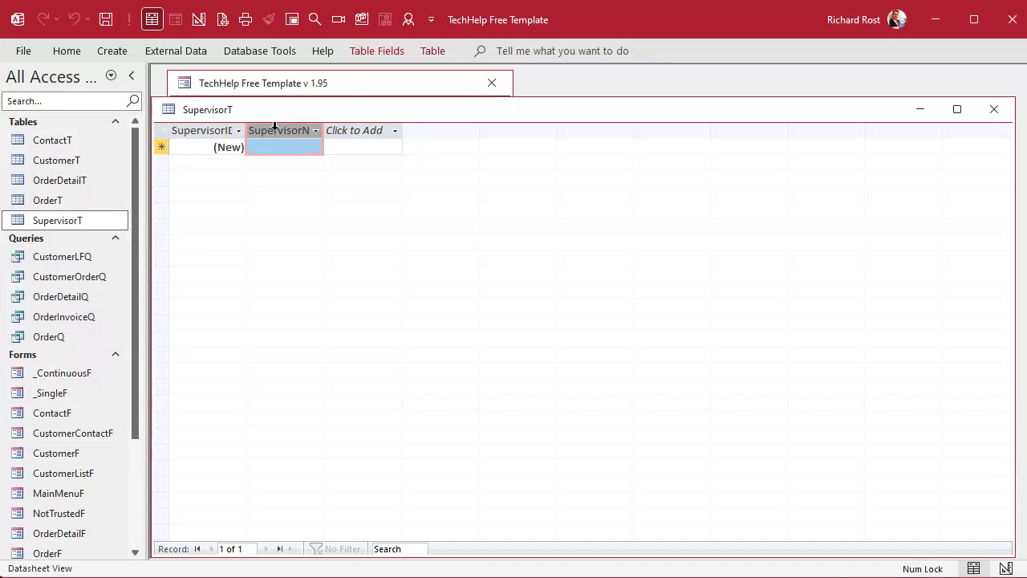
{"action": "key", "text": "ctrl+v"}
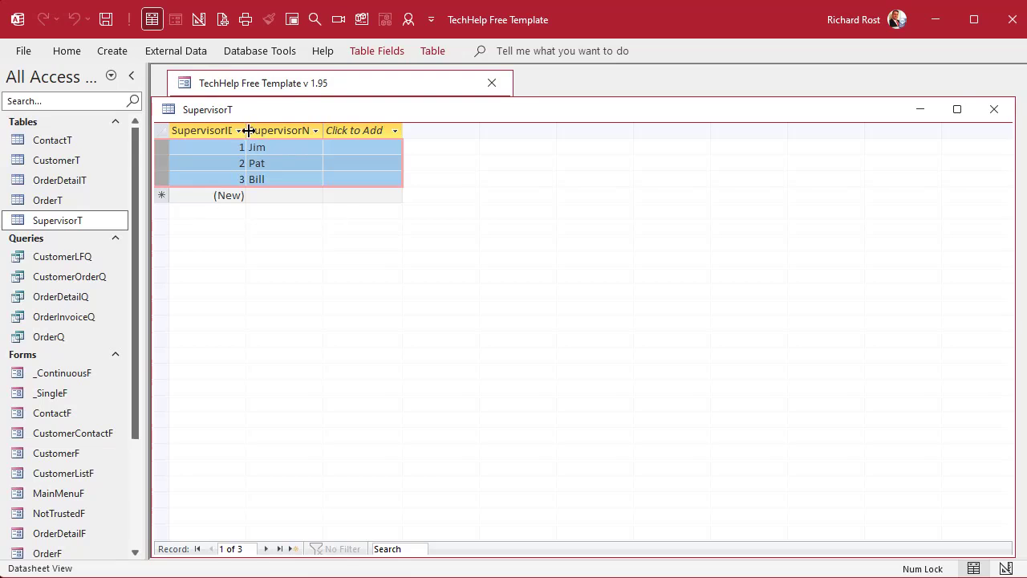
Close SupervisorT and add a Number field SupervisorID below Supervisor in CustomerT's design.
{"action": "left_click", "coordinate": [994, 111]}
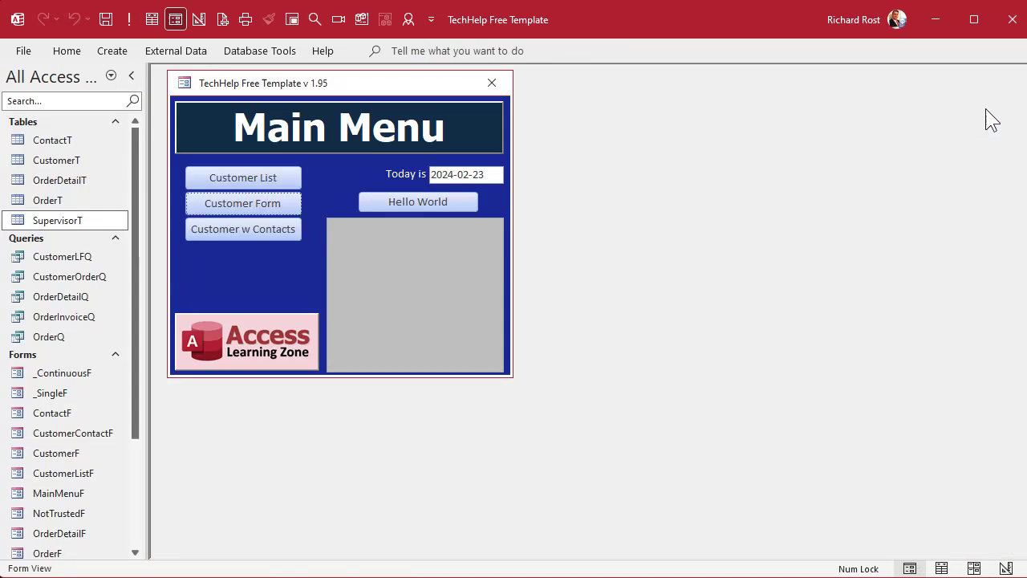
{"action": "left_click", "coordinate": [48, 159]}
{"action": "right_click", "coordinate": [47, 160]}
{"action": "left_click", "coordinate": [92, 192]}
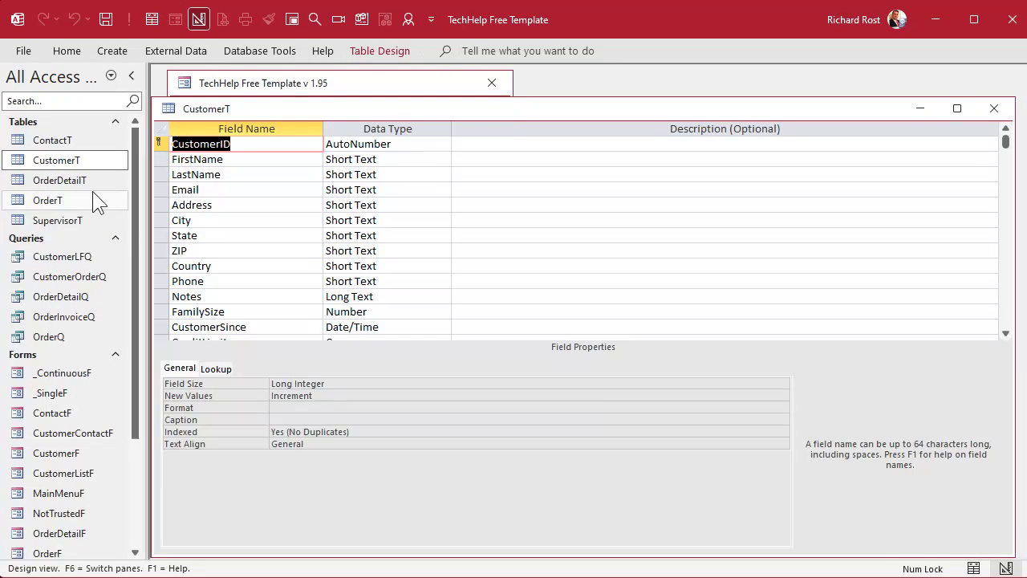
{"action": "scroll", "coordinate": [377, 222], "scroll_direction": "down", "scroll_amount": 4}
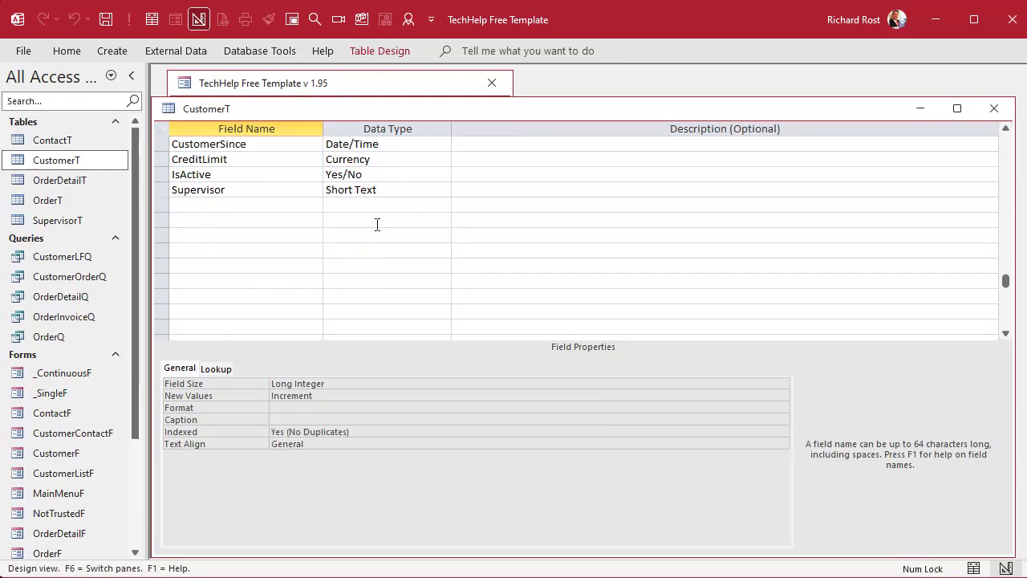
{"action": "left_click", "coordinate": [252, 201]}
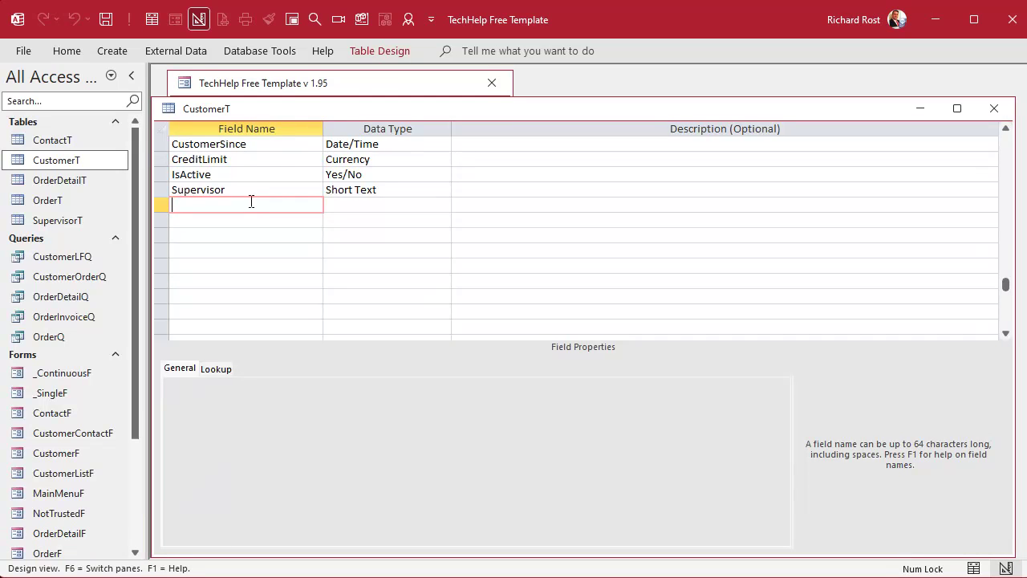
{"action": "type", "text": "SupervisorID"}
{"action": "key", "text": "Tab"}
{"action": "type", "text": "Number"}
{"action": "key", "text": "Tab"}
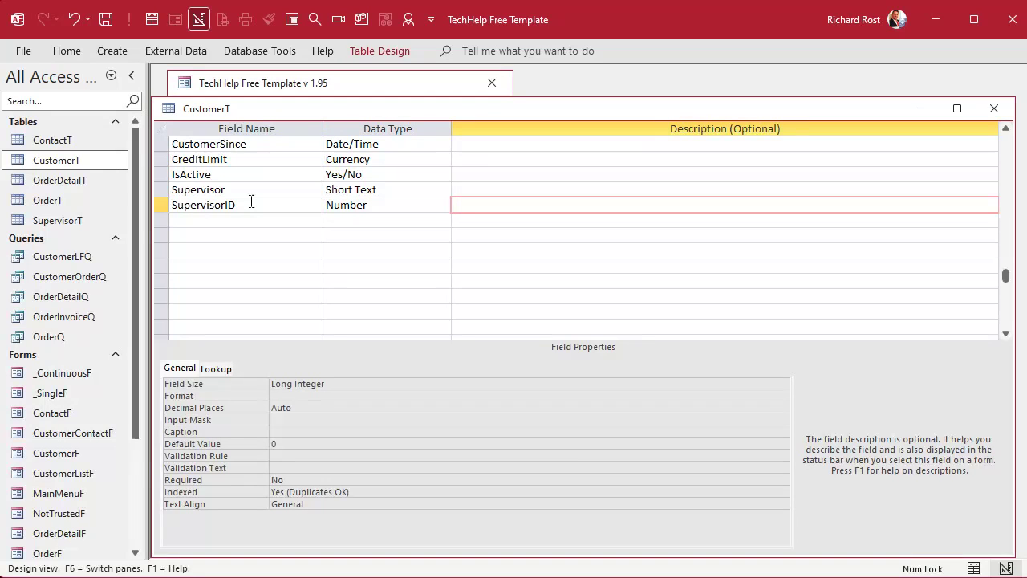
Widen SupervisorT's SupervisorID column to fit its name and close it, keeping the layout.
{"action": "double_click", "coordinate": [63, 222]}
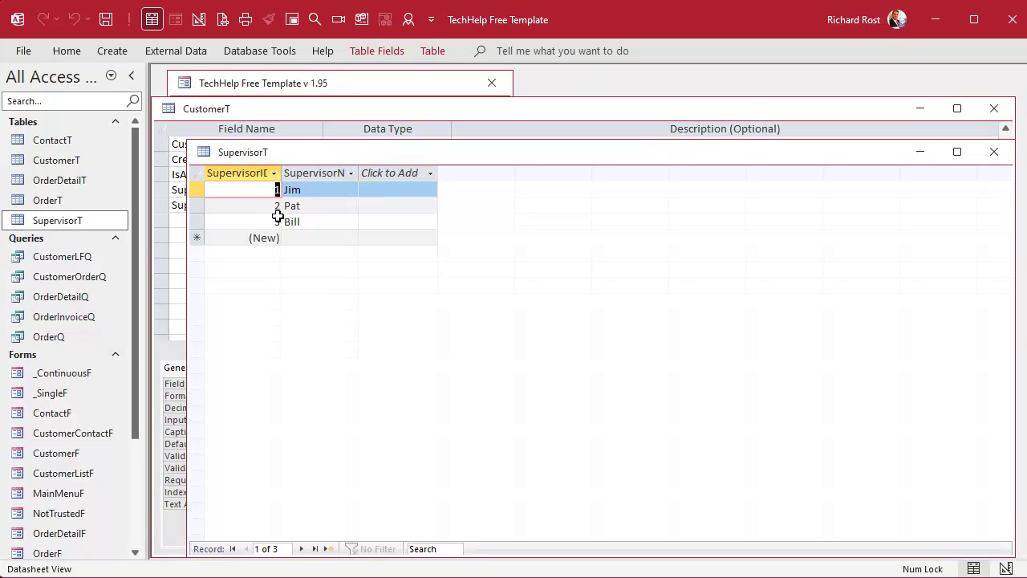
{"action": "left_click", "coordinate": [236, 174]}
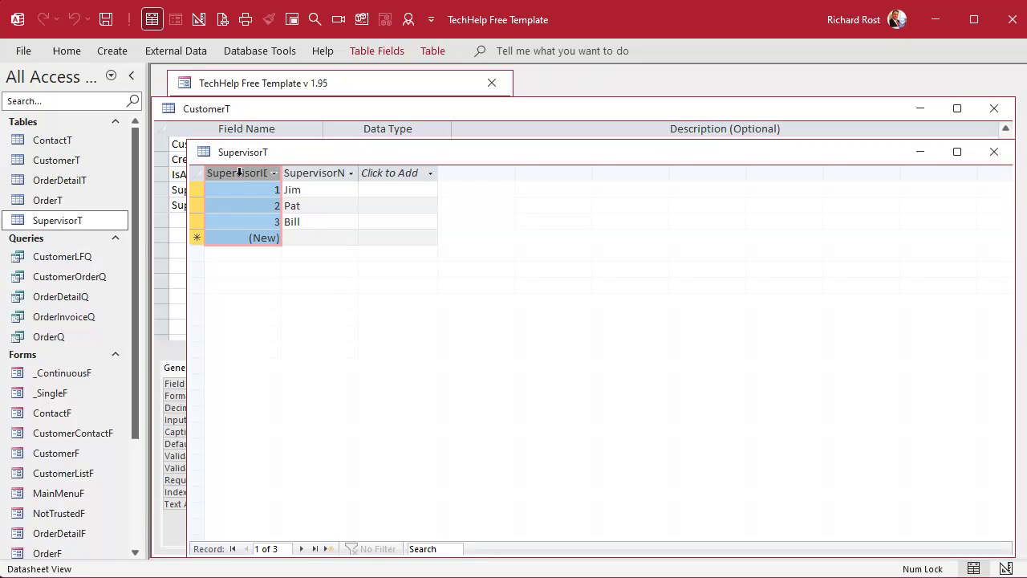
{"action": "double_click", "coordinate": [284, 171]}
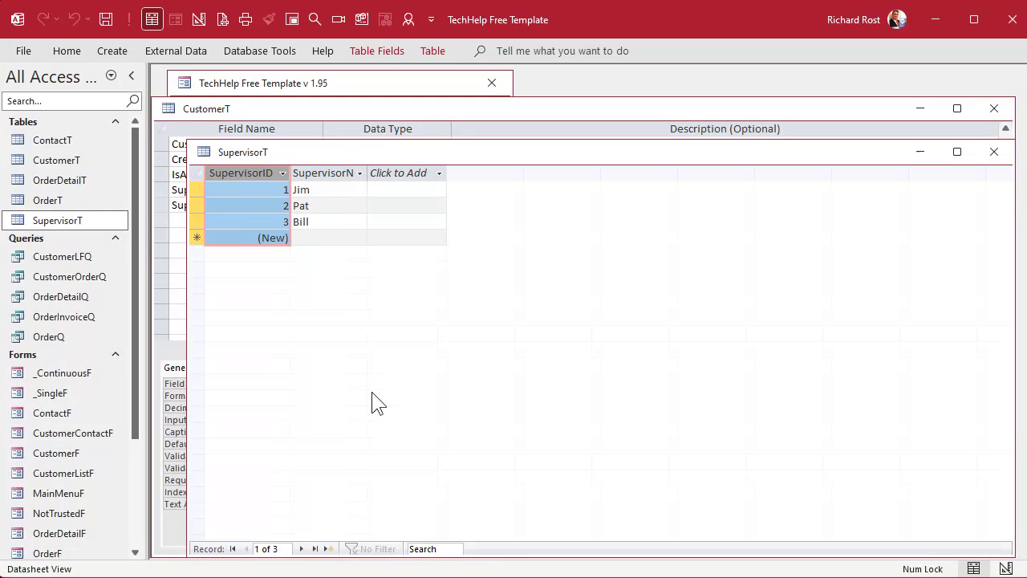
{"action": "left_click", "coordinate": [994, 151]}
{"action": "left_click", "coordinate": [499, 365]}
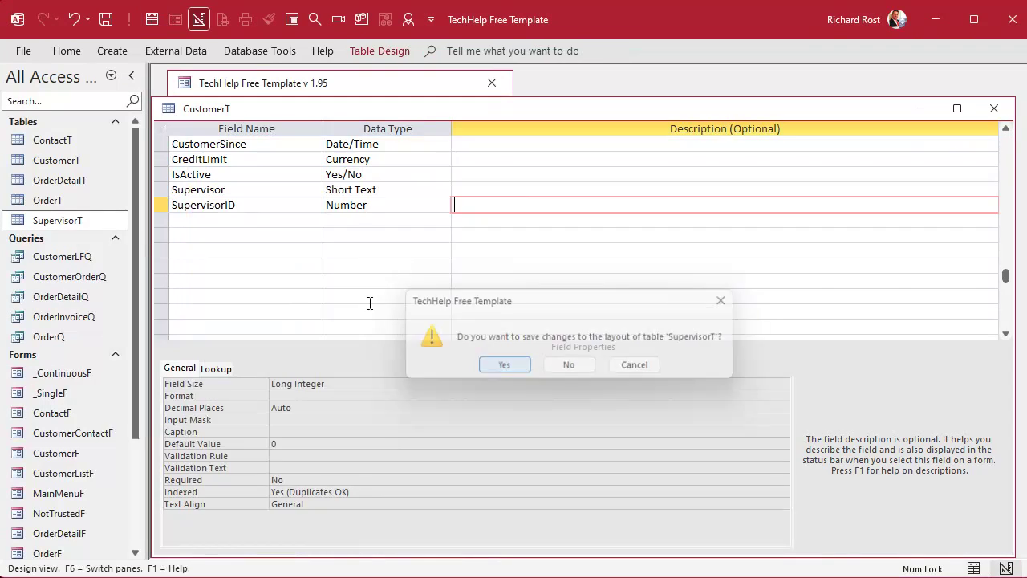
{"action": "left_click", "coordinate": [279, 216]}
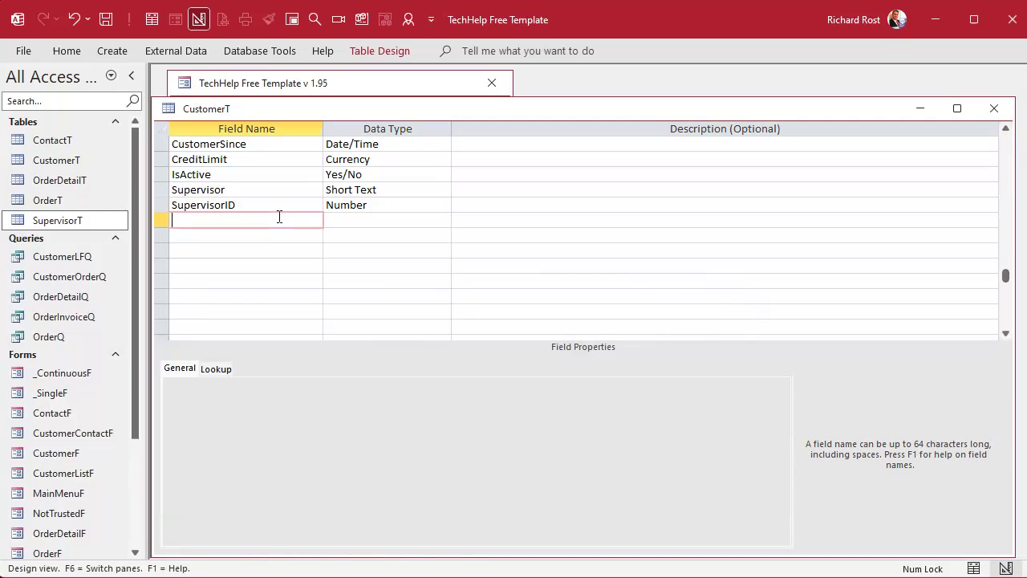
{"action": "left_click", "coordinate": [152, 19]}
Save the CustomerT design and widen the SupervisorID column in the datasheet.
{"action": "left_click", "coordinate": [531, 369]}
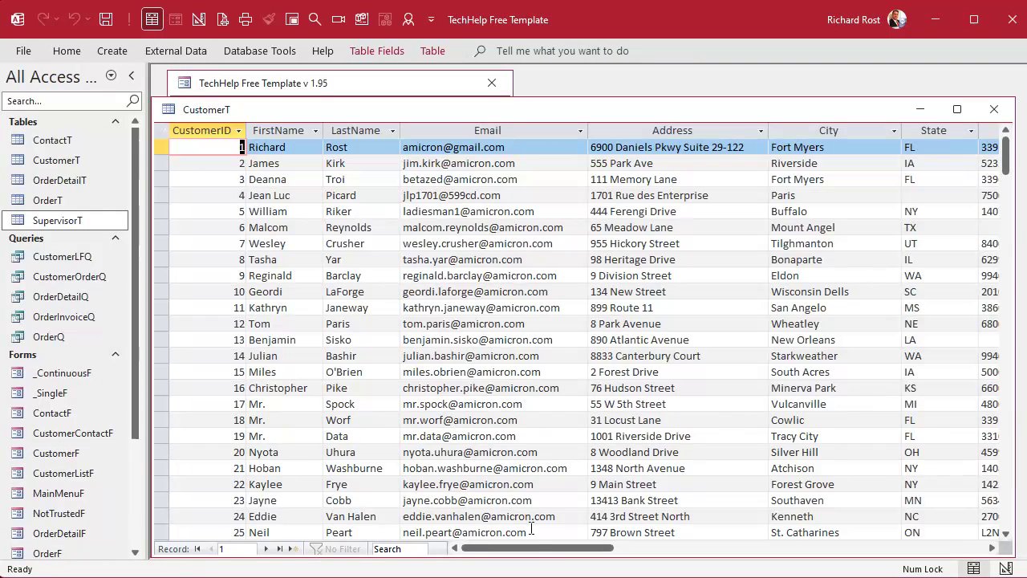
{"action": "left_click_drag", "start_coordinate": [541, 548], "coordinate": [781, 548]}
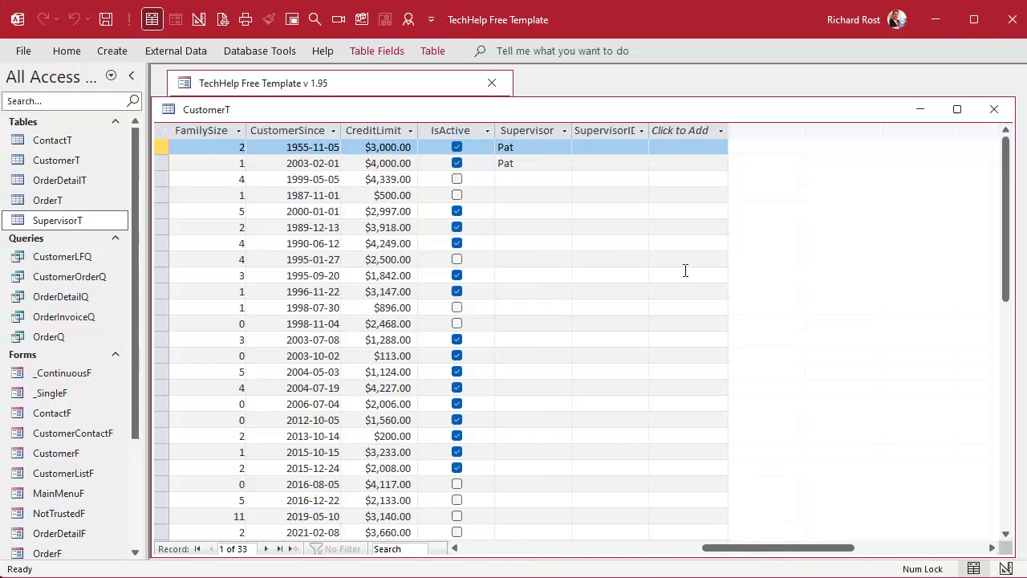
{"action": "double_click", "coordinate": [648, 130]}
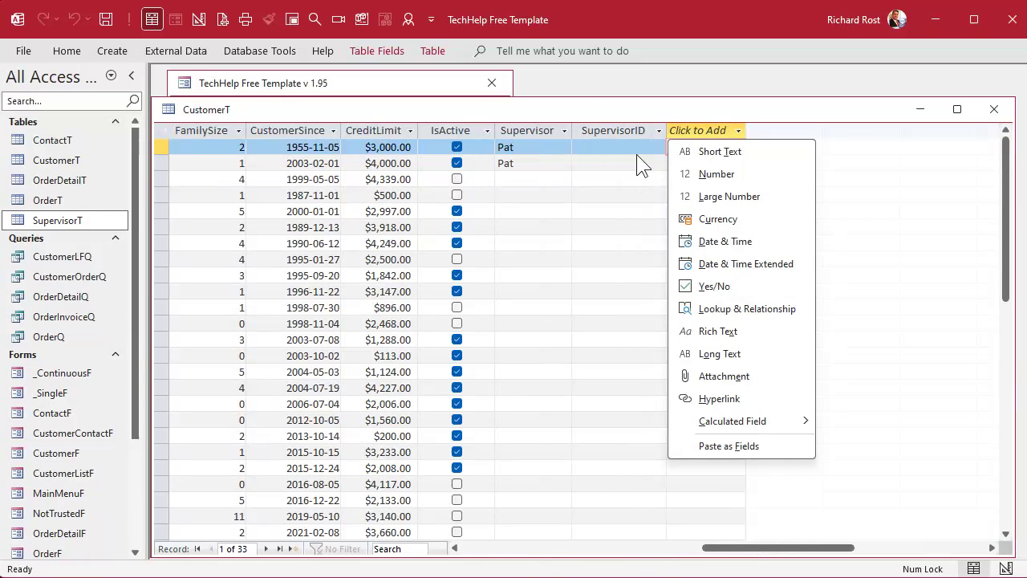
{"action": "left_click", "coordinate": [611, 251]}
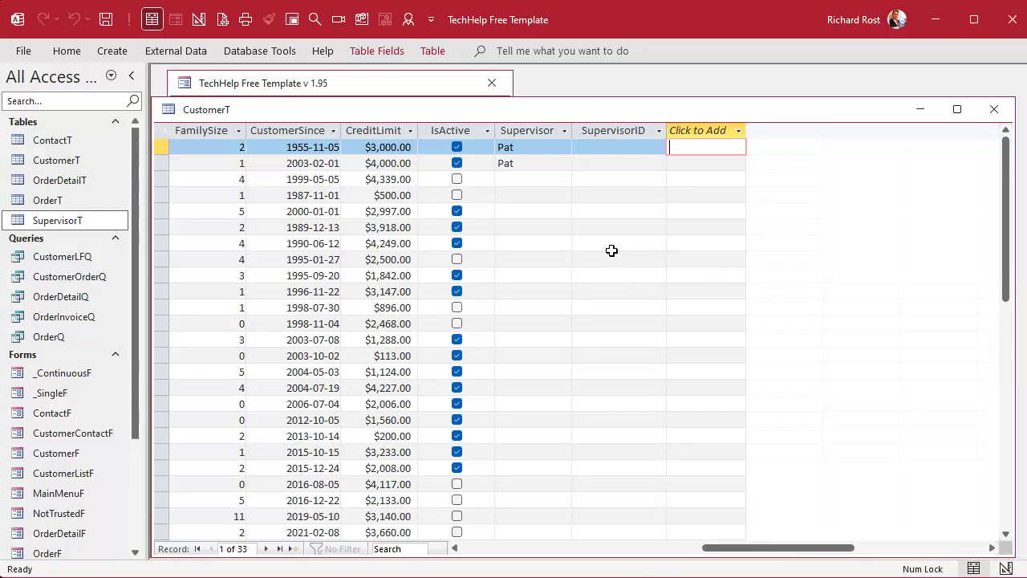
{"action": "left_click", "coordinate": [522, 130]}
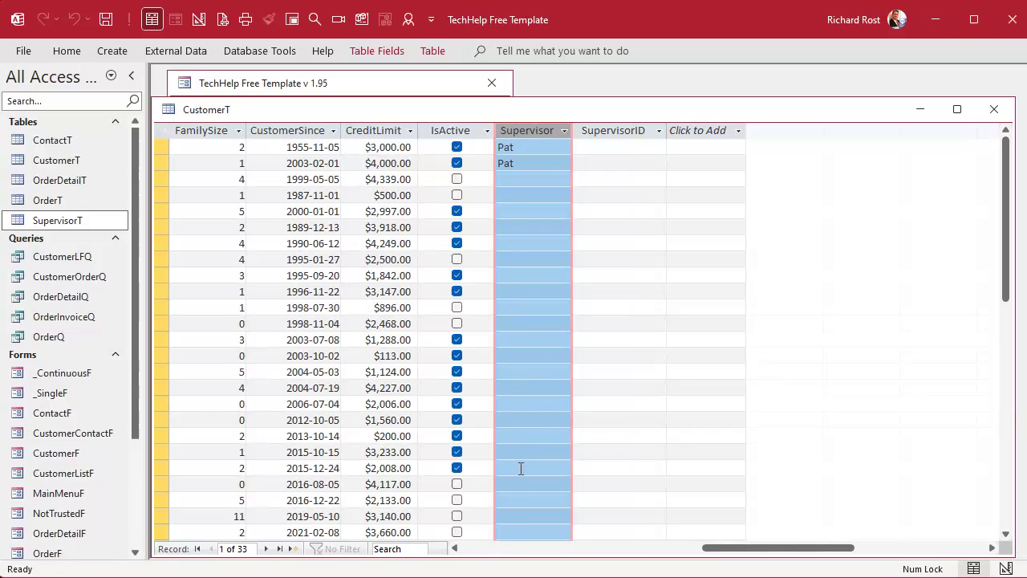
{"action": "left_click", "coordinate": [629, 122]}
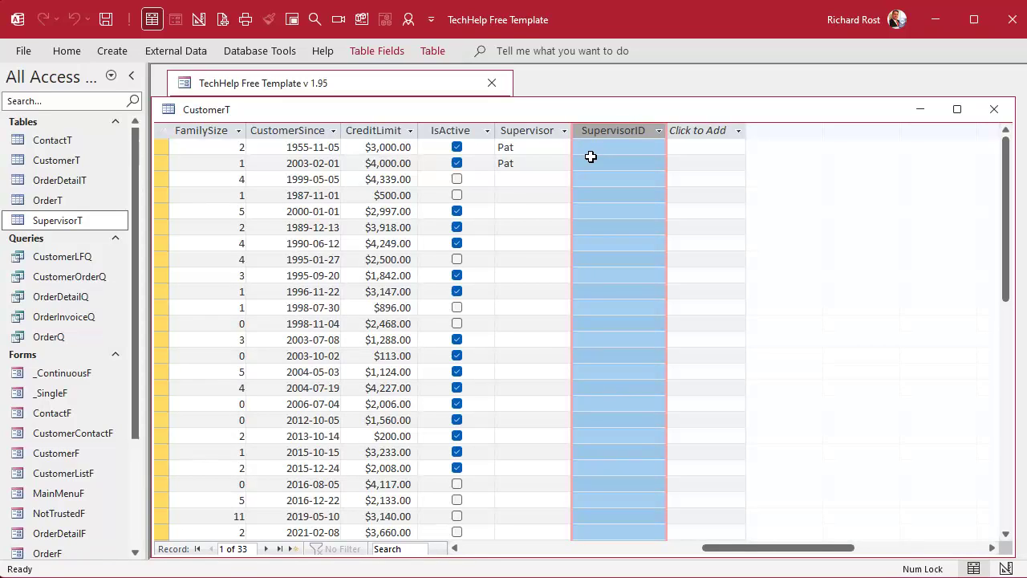
Enter SupervisorID 1, 2 and 3 for the first three customers, then return to Design View.
{"action": "left_click", "coordinate": [622, 147]}
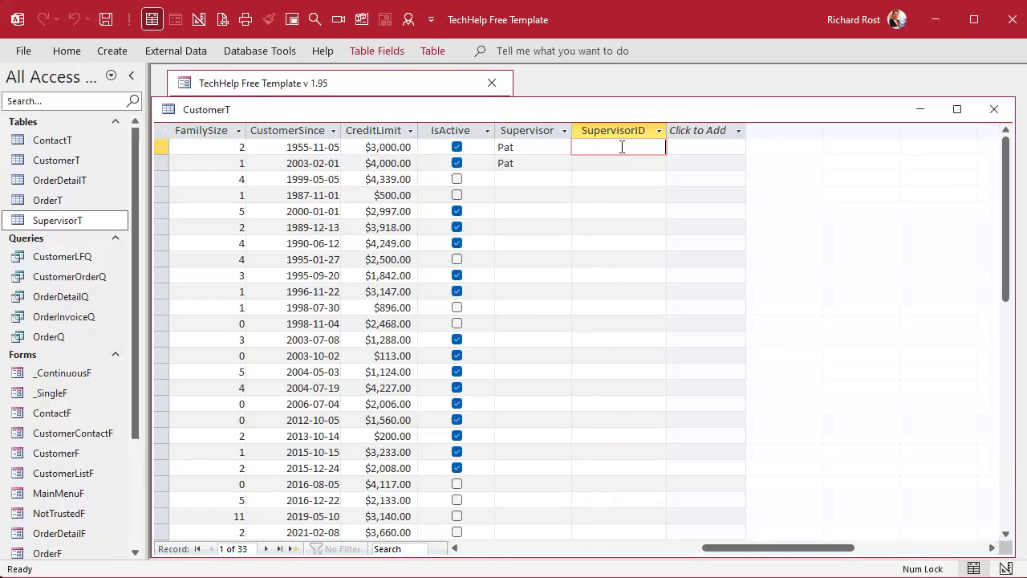
{"action": "type", "text": "1"}
{"action": "key", "text": "Down"}
{"action": "type", "text": "2"}
{"action": "key", "text": "Down"}
{"action": "type", "text": "3"}
{"action": "key", "text": "Down"}
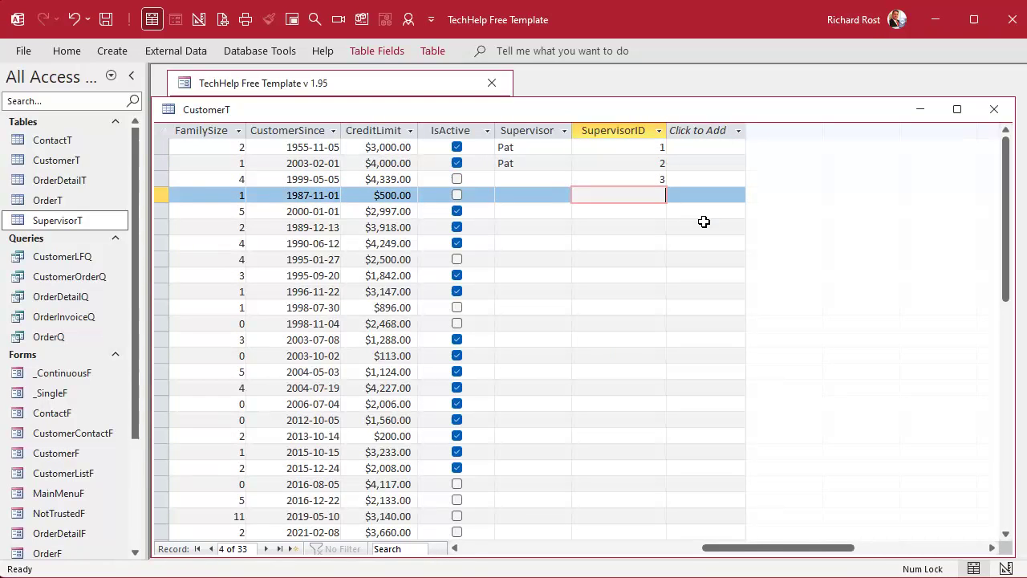
{"action": "right_click", "coordinate": [574, 115]}
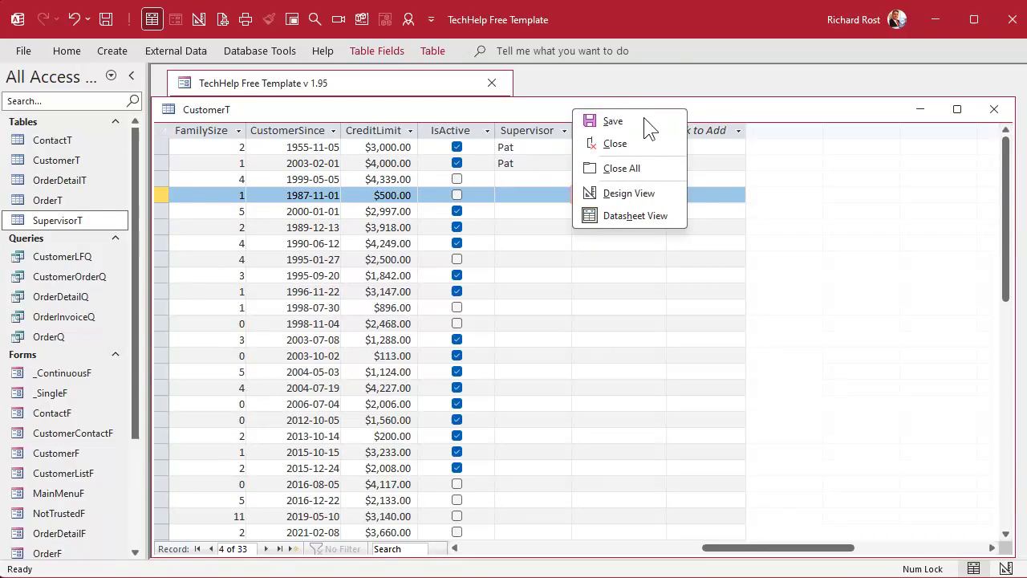
{"action": "left_click", "coordinate": [644, 193]}
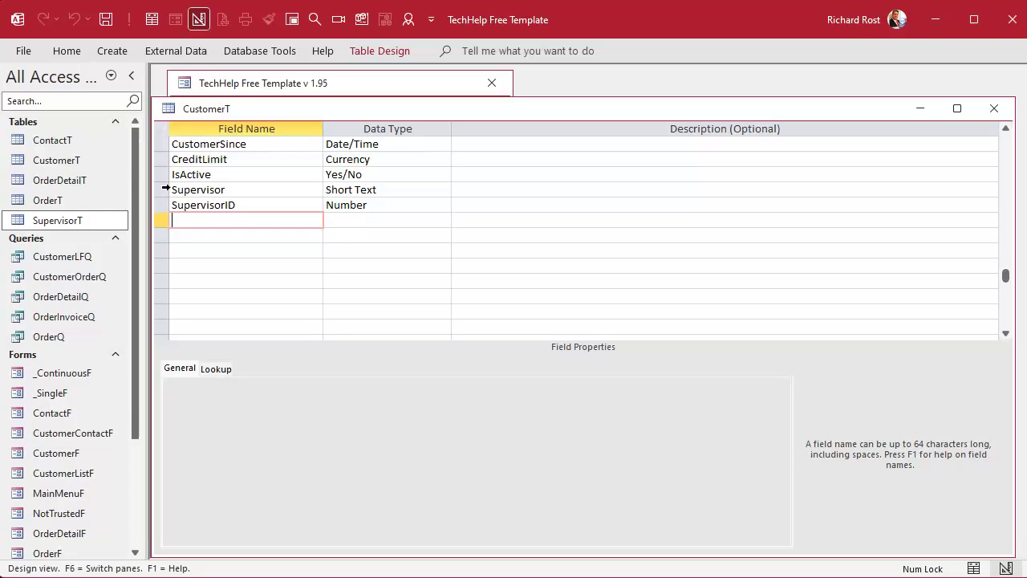
Permanently delete the old text Supervisor field and its data from CustomerT.
{"action": "left_click", "coordinate": [164, 190]}
{"action": "key", "text": "Delete"}
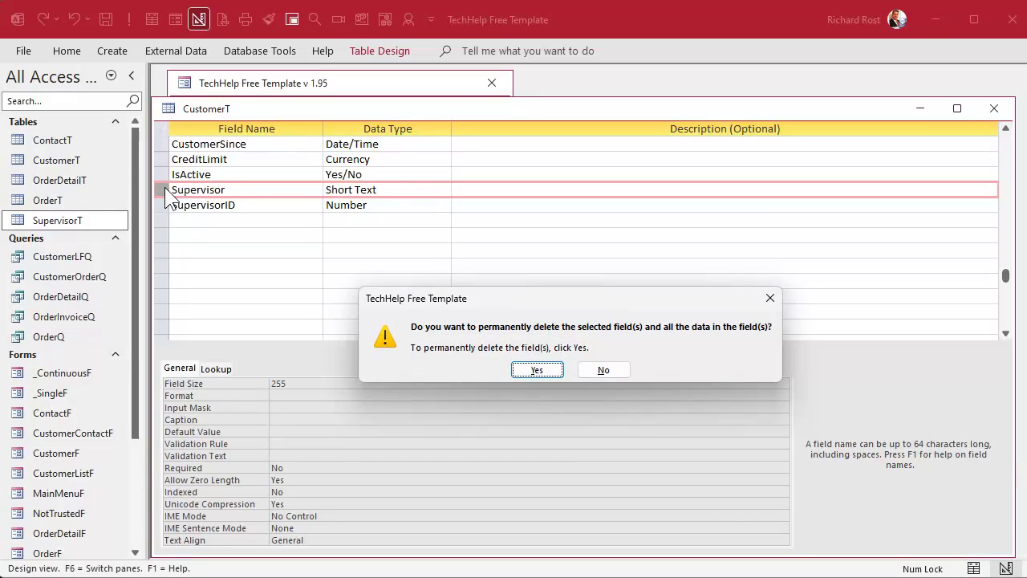
{"action": "key", "text": "Return"}
Select the SupervisorID field row, then open the SupervisorT table listing Jim, Pat and Bill.
{"action": "left_click", "coordinate": [263, 188]}
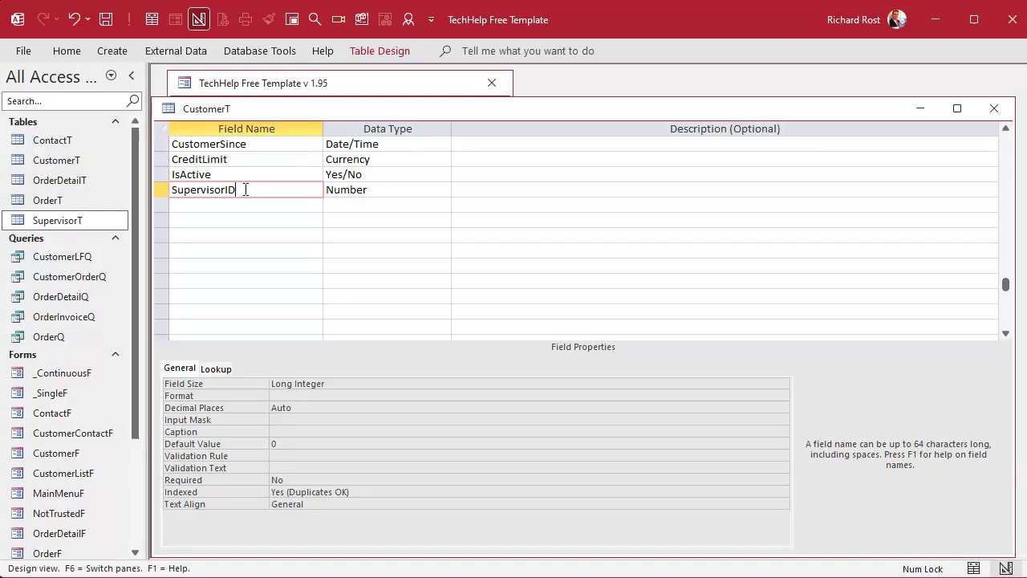
{"action": "left_click", "coordinate": [161, 190]}
{"action": "double_click", "coordinate": [61, 222]}
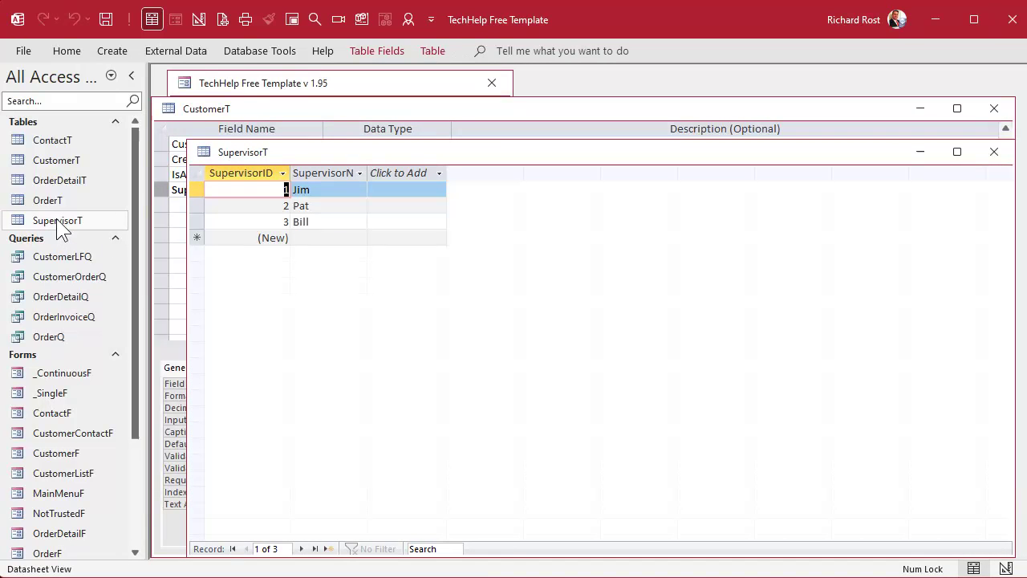